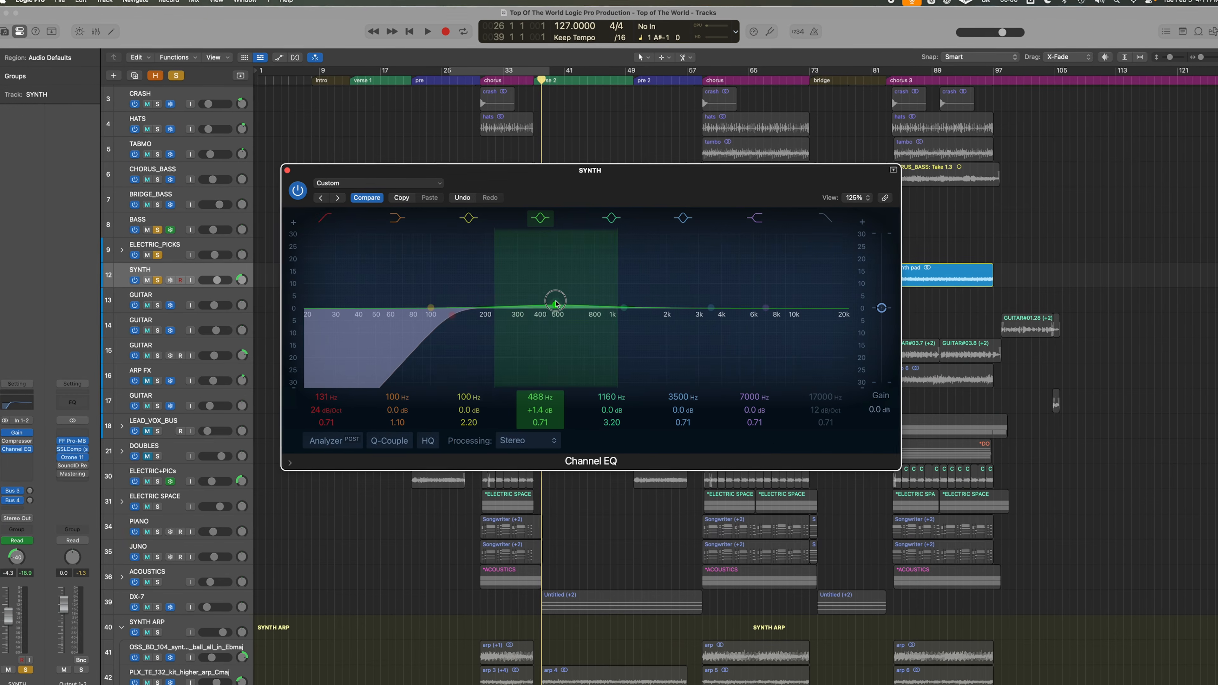
- On the SYNTH Channel EQ, move the fourth band's bell to about 1140 Hz with a Q of 1.20 and boost it
left_click_drag(549, 307, 691, 329)
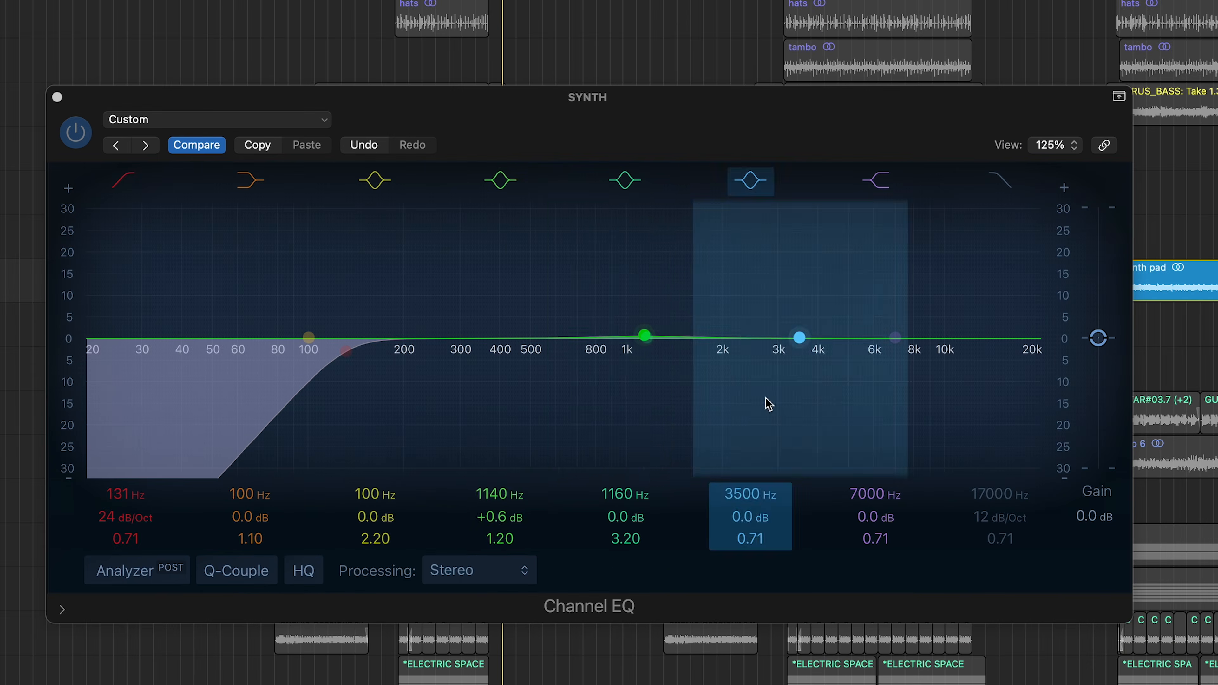
left_click(642, 335)
left_click_drag(645, 360, 646, 251)
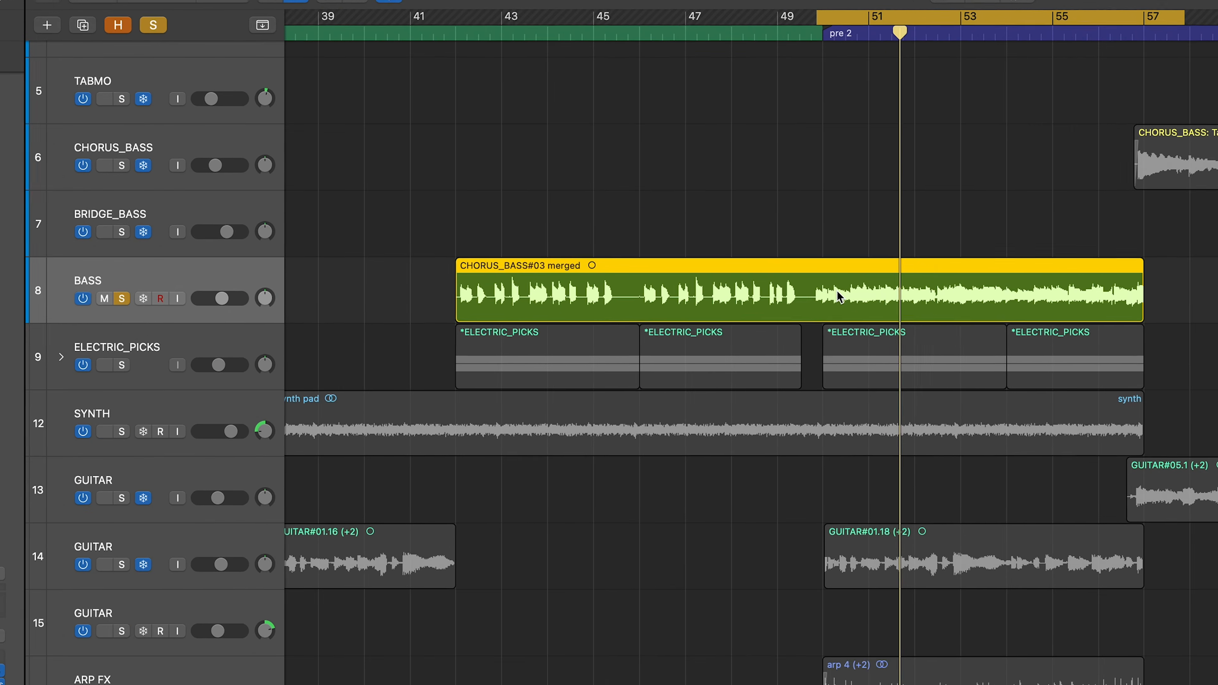
- Play the bass in the pre 2 section and pull the BASS EQ's low shelf down to -6.9 dB at 224 Hz
key("space")
left_click_drag(249, 303, 206, 302)
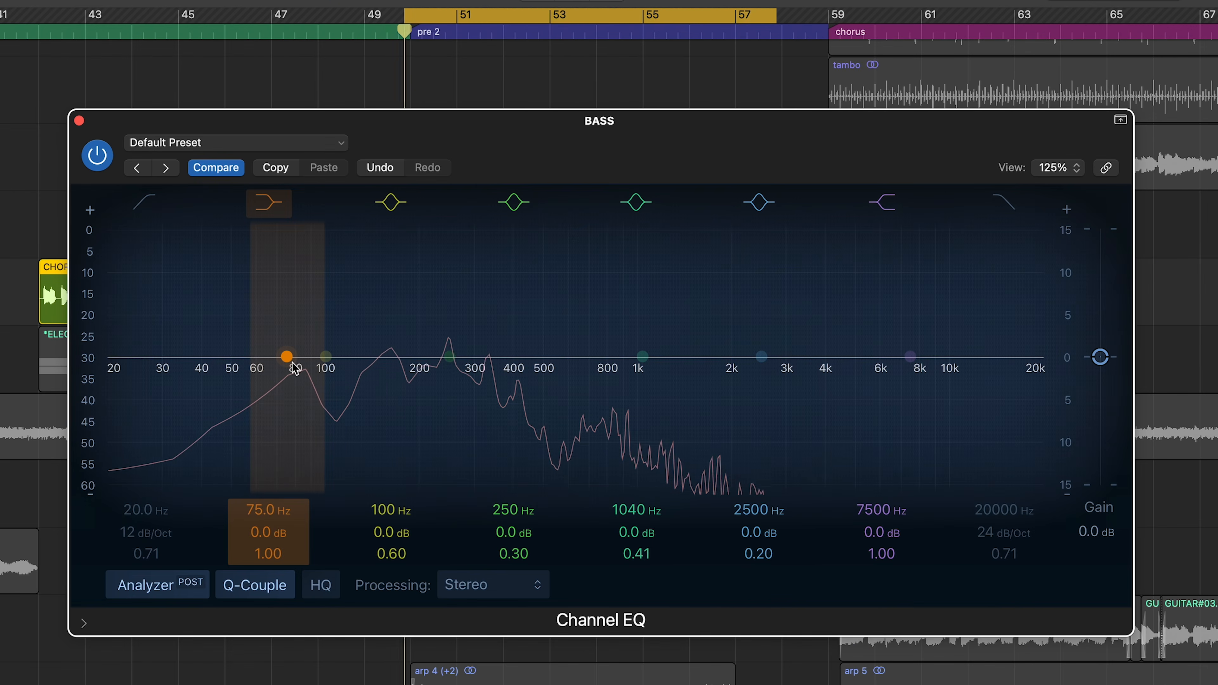
left_click_drag(291, 360, 454, 403)
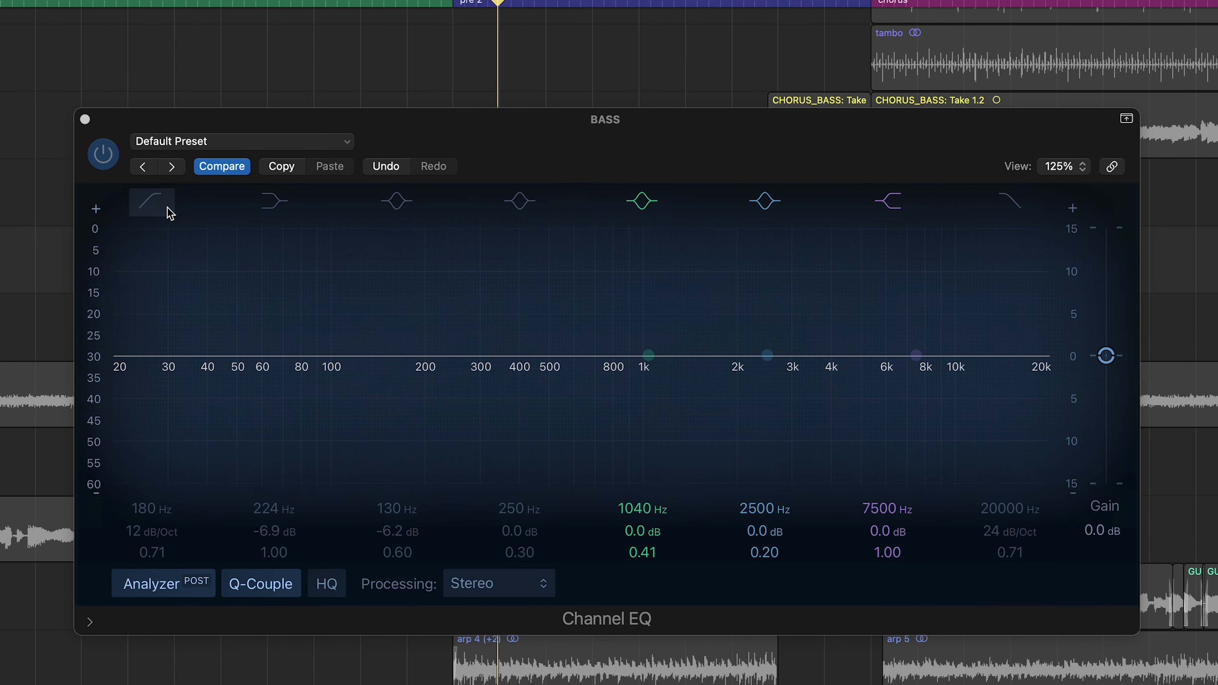
- Compare the BASS EQ's 180 Hz low cut, 224 Hz low shelf and 130 Hz bell by switching the bands on and off
left_click(169, 211)
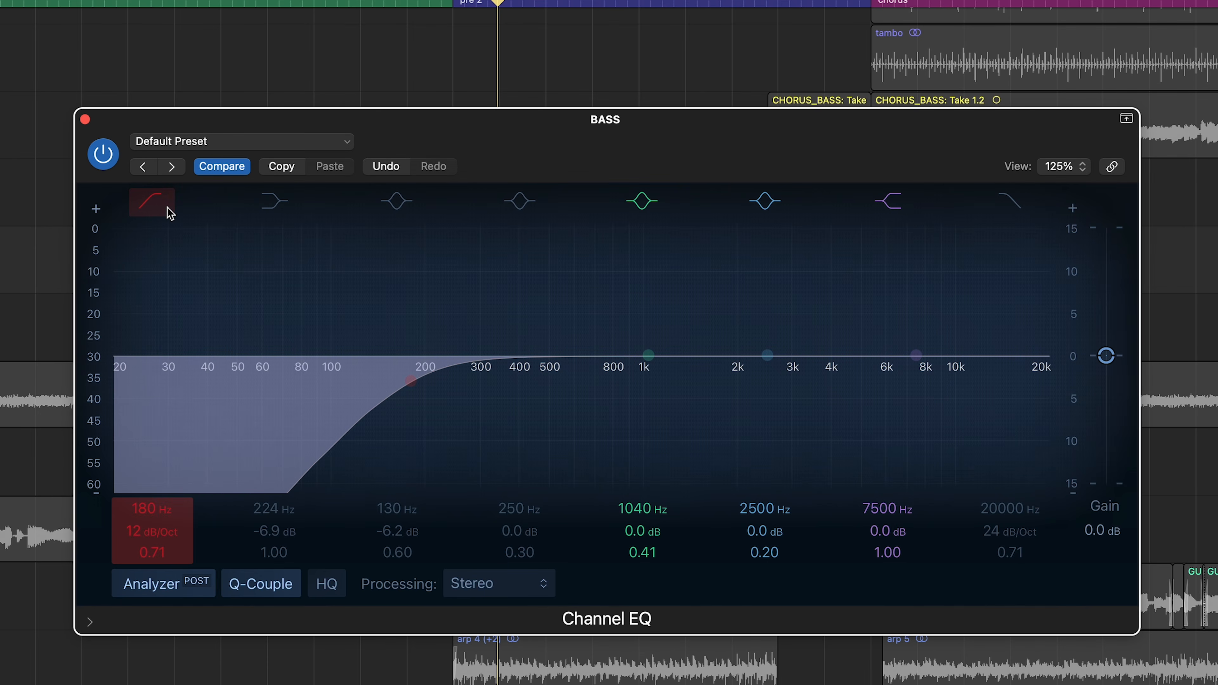
left_click(169, 210)
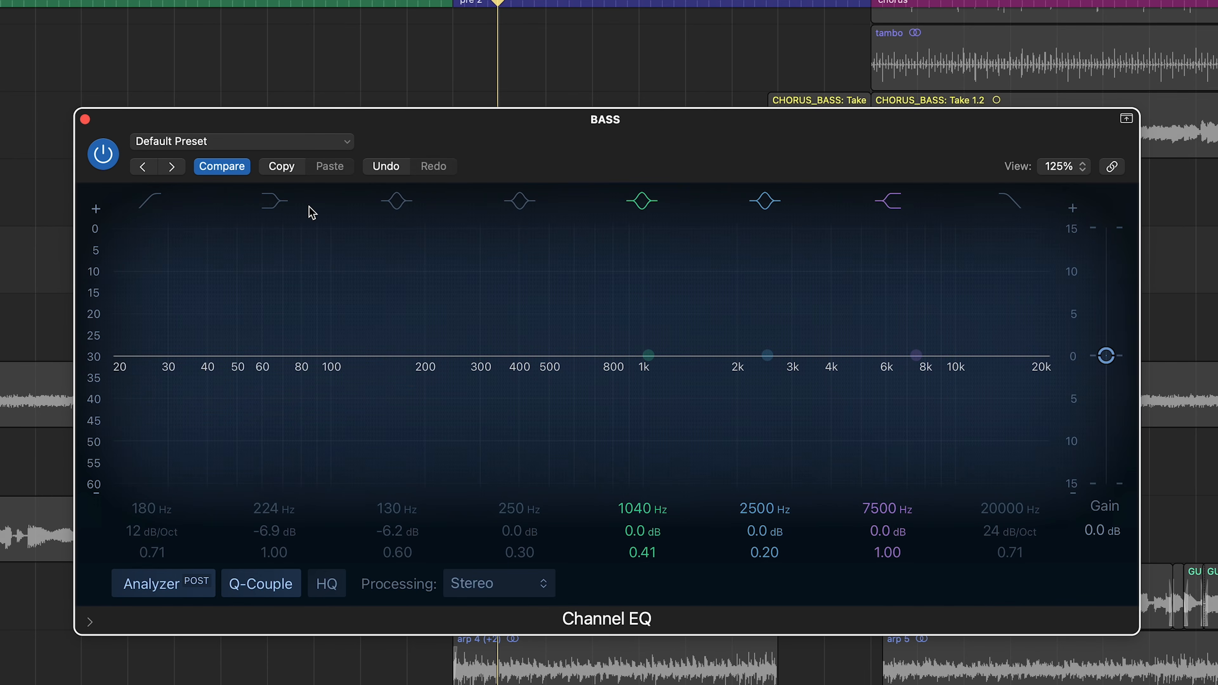
left_click(288, 212)
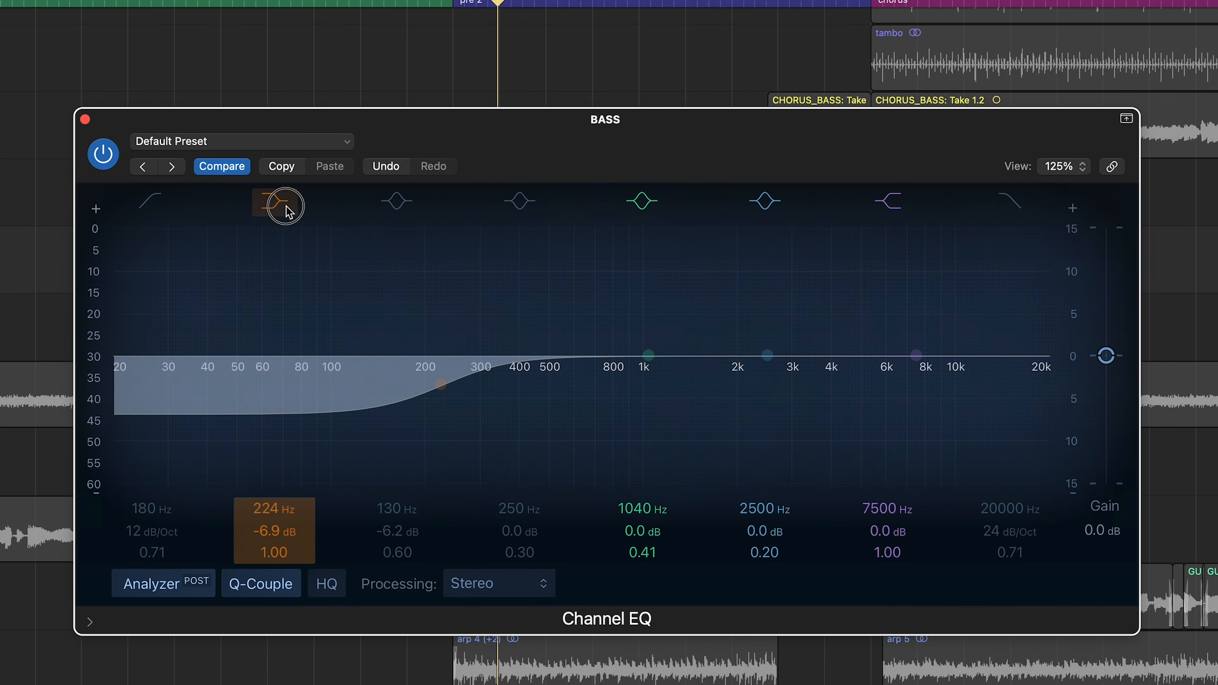
left_click(287, 212)
left_click(394, 205)
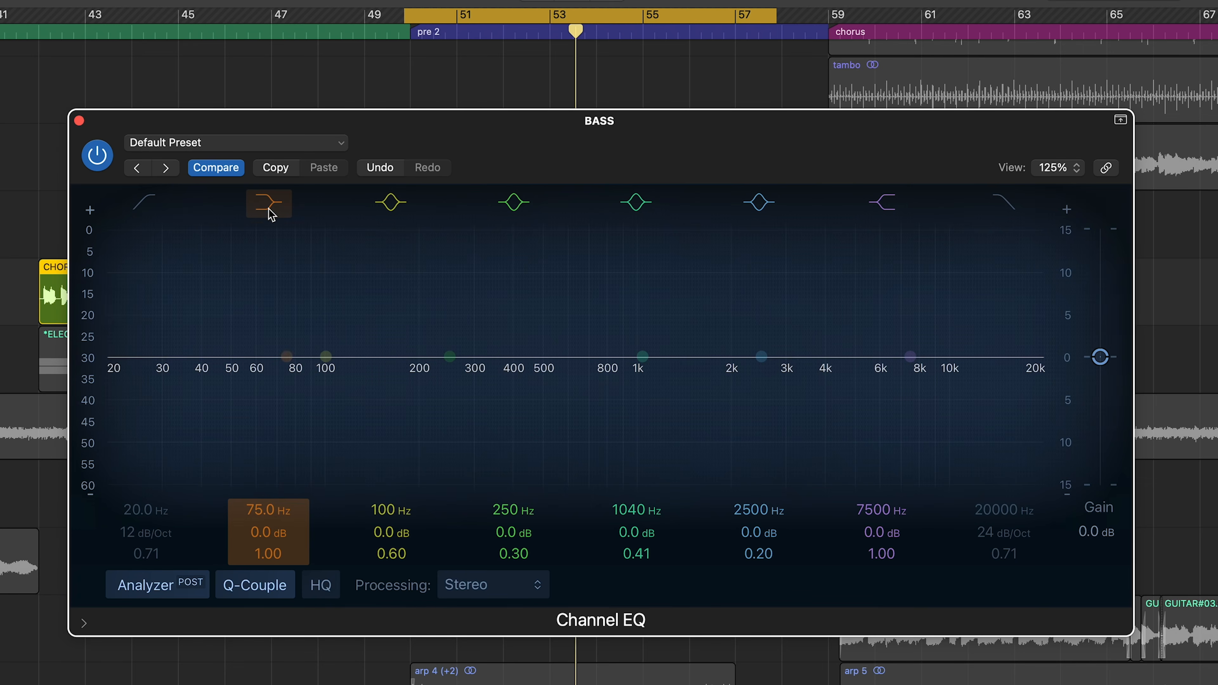
- Restart playback and turn the BASS EQ's 75 Hz low shelf into a -6.9 dB cut at 224 Hz
key("space")
left_click_drag(294, 367, 454, 405)
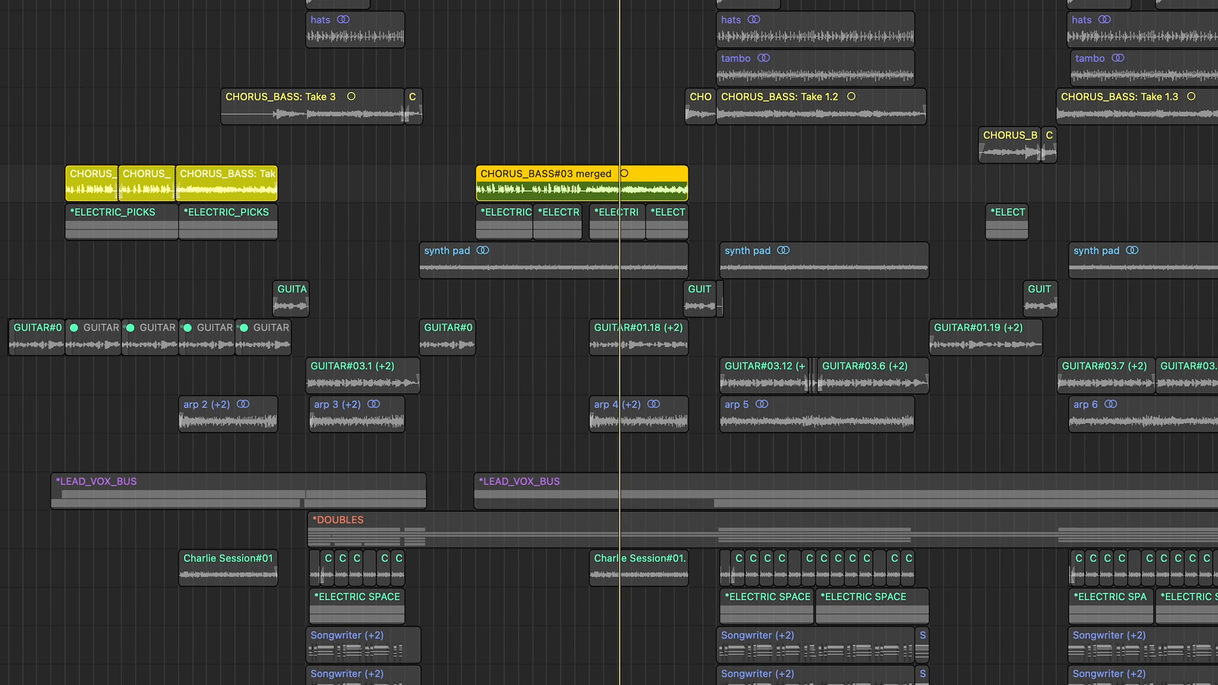
- Enable the BASS EQ's low shelf, unsolo the track and raise the shelf to about +3.3 dB at 151 Hz
key("v")
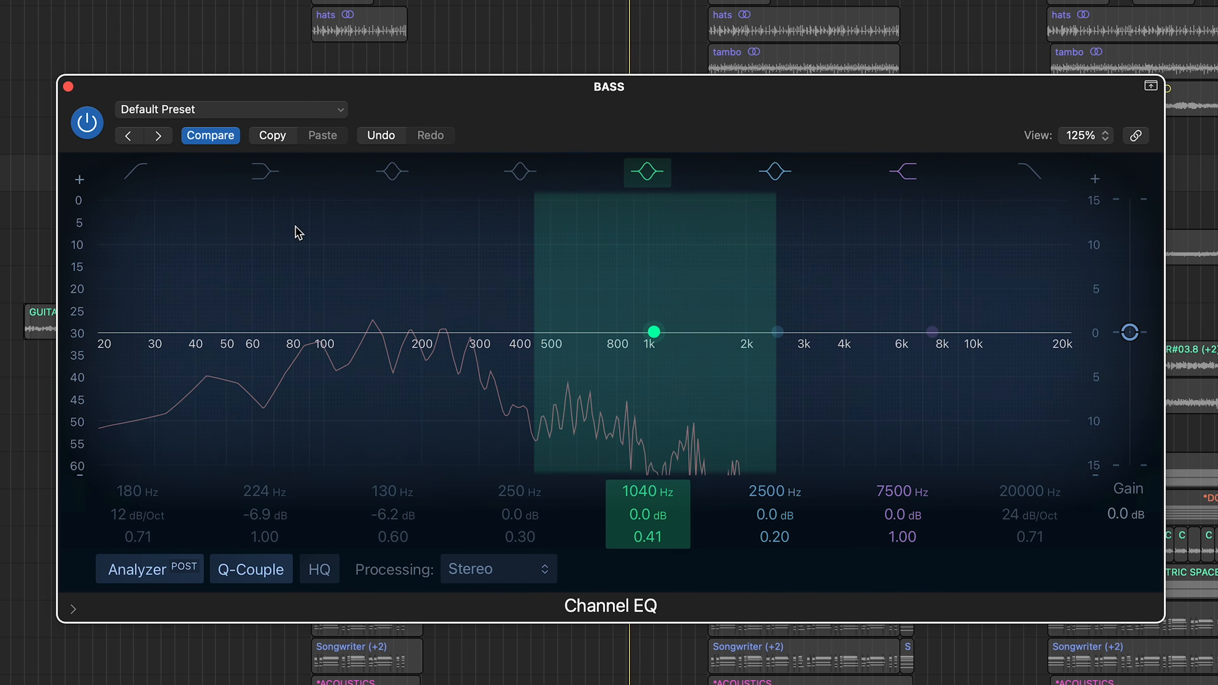
left_click(267, 173)
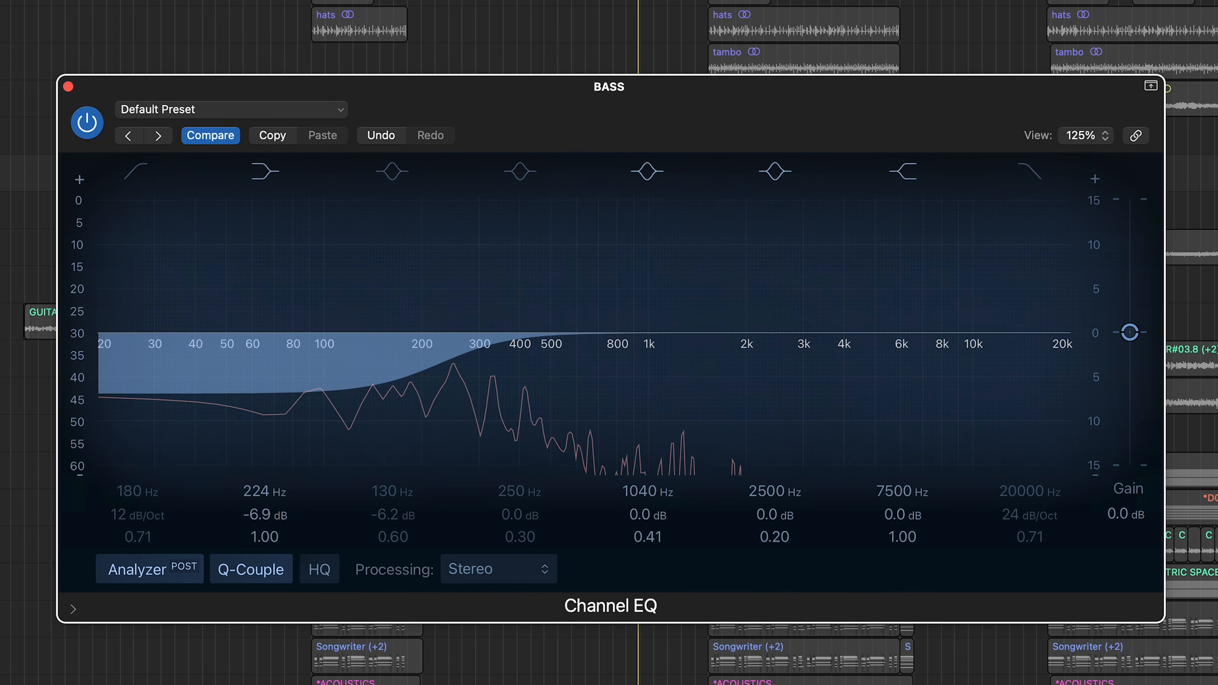
key("s")
left_click_drag(438, 364, 356, 318)
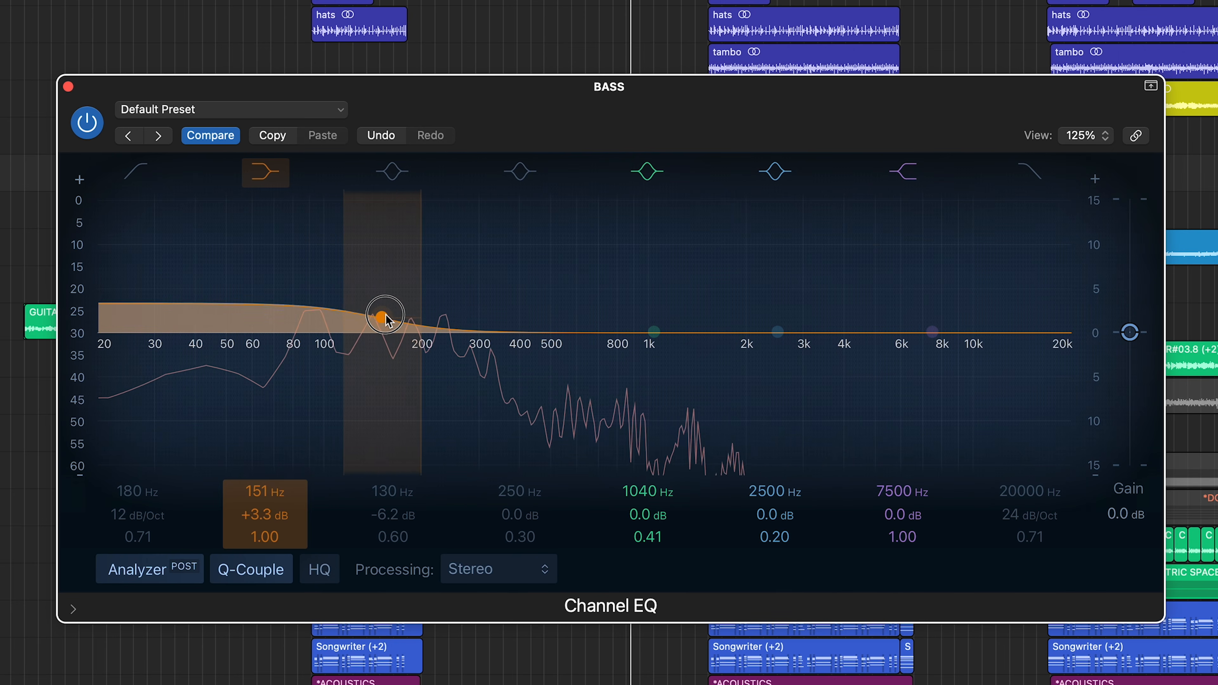
mouse_move(381, 342)
left_mouse_down()
mouse_move(379, 364)
mouse_move(383, 337)
left_mouse_up()
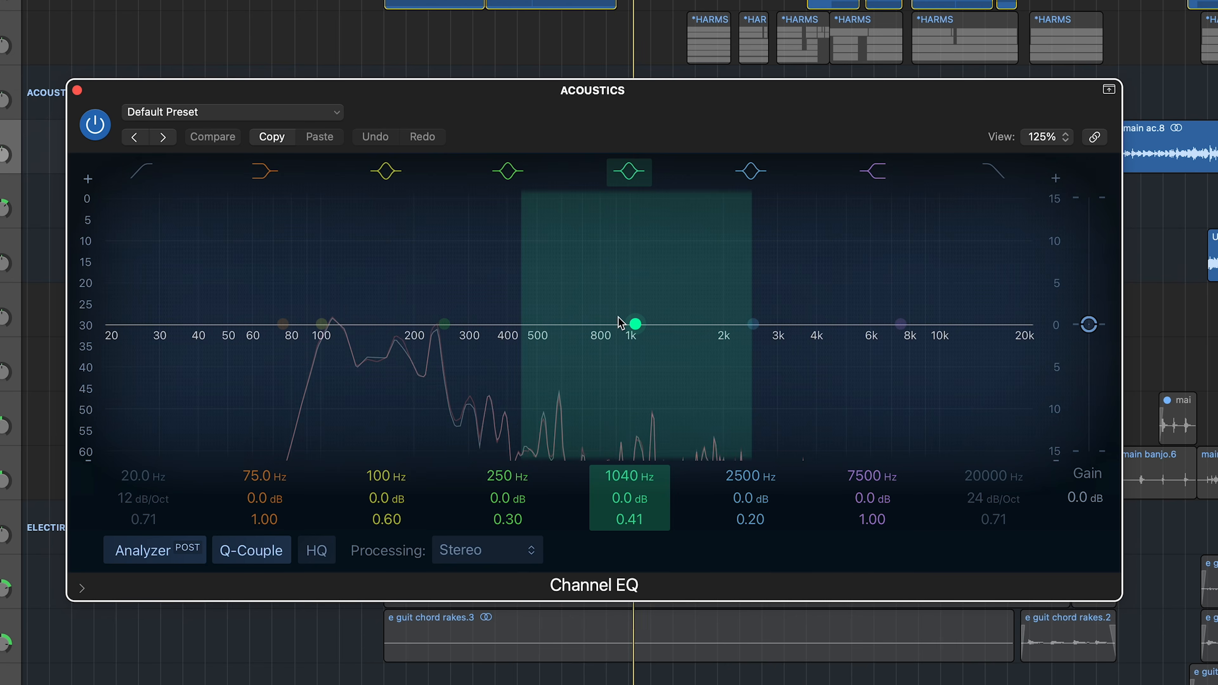
- On the ACOUSTICS EQ, set cuts of -1.9 dB at 230 Hz, -9.0 dB at 294 Hz and -9.7 dB at 137 Hz, and adjust the high shelf
left_click_drag(628, 324, 458, 311)
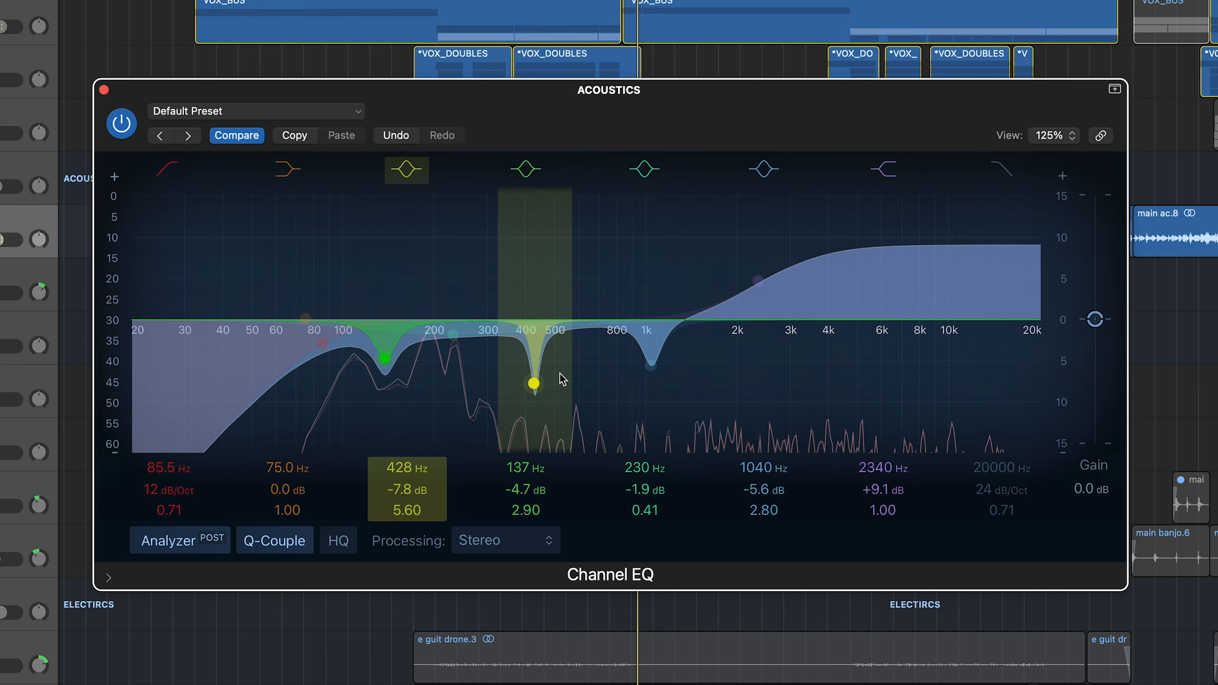
mouse_move(534, 384)
left_mouse_down()
mouse_move(541, 272)
mouse_move(539, 391)
left_mouse_up()
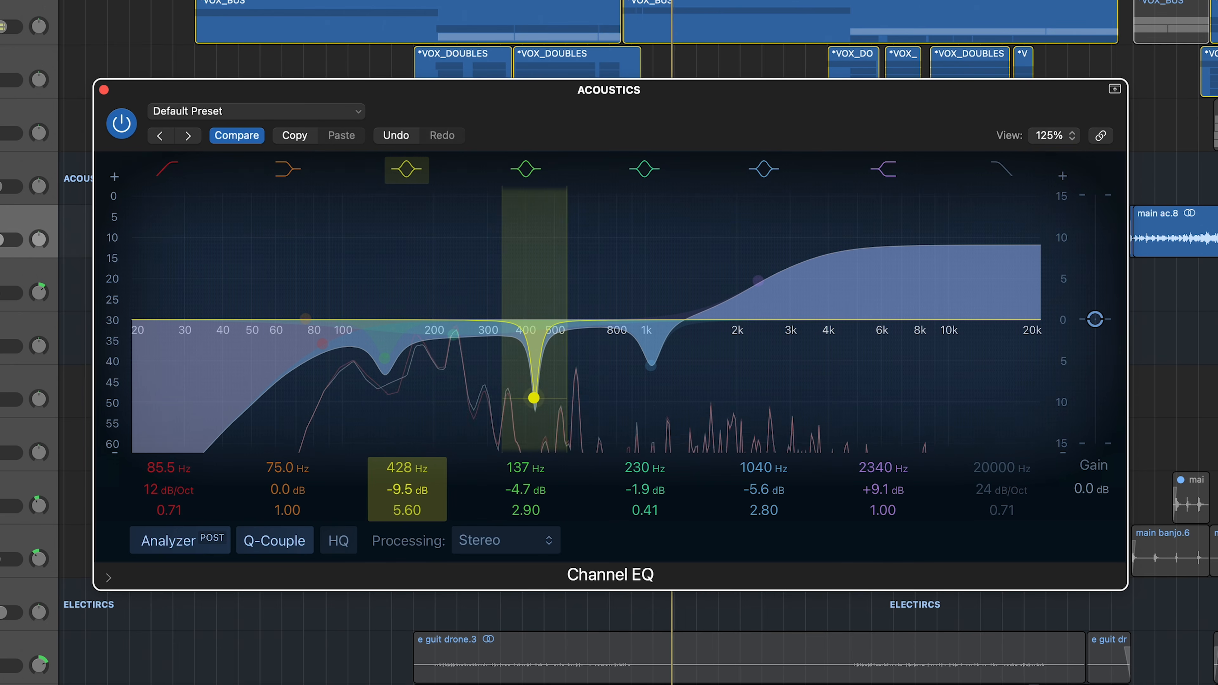
left_click_drag(405, 468, 405, 495)
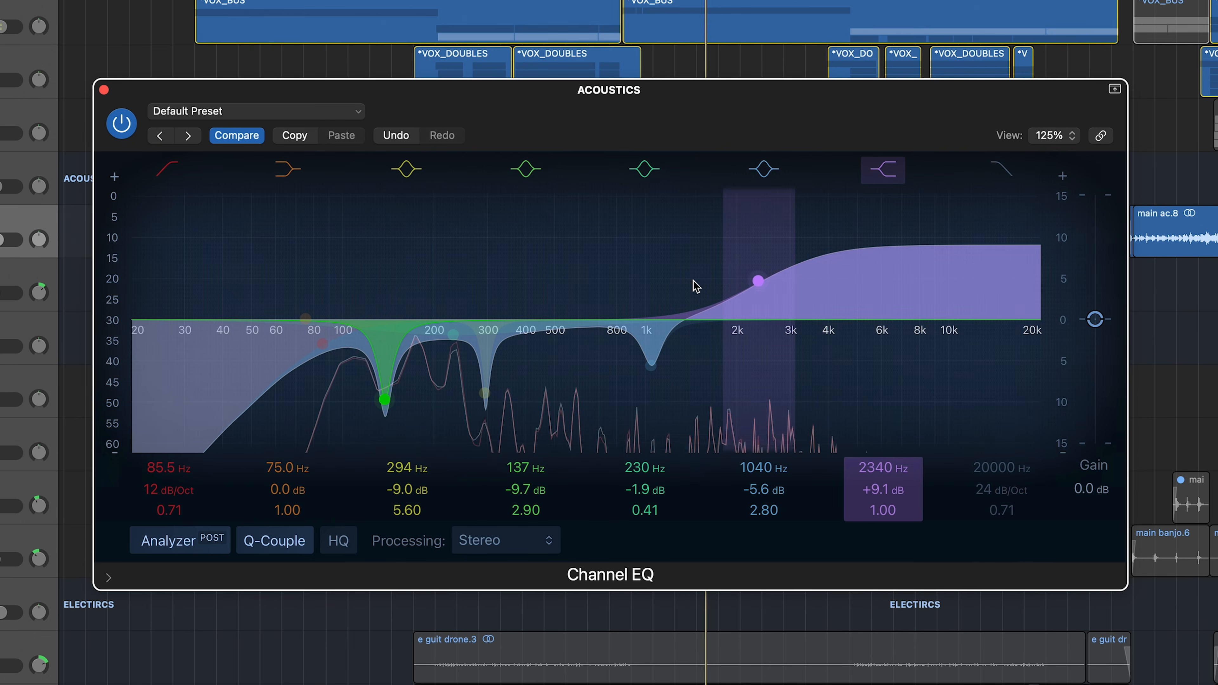
left_click_drag(759, 288, 793, 298)
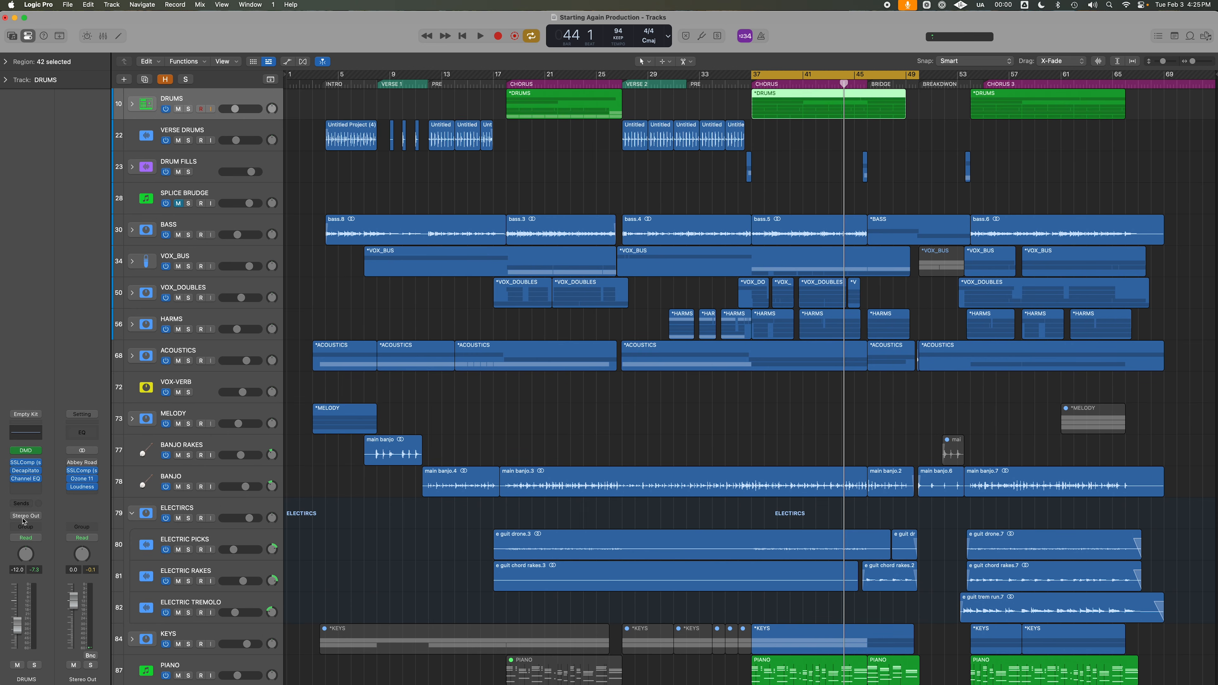
- On the DRUMS Channel EQ, enable the high shelf in solo and set it to 2160 Hz at +2.2 dB in the full mix
left_click(27, 480)
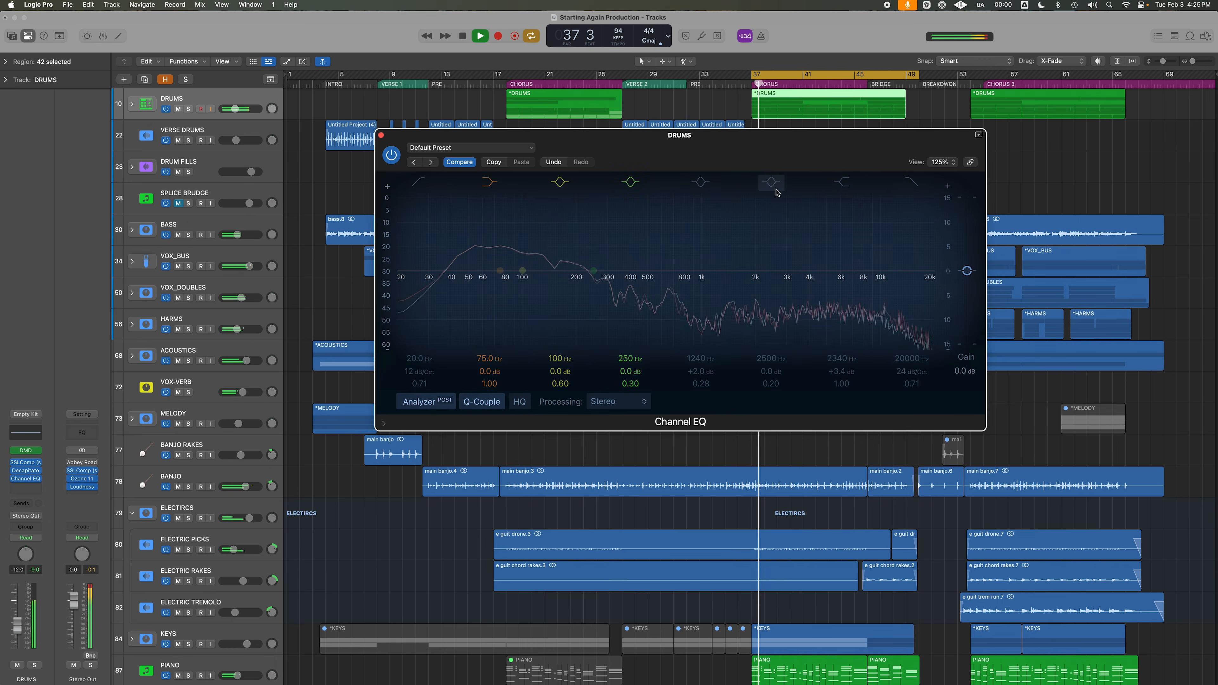
key("s")
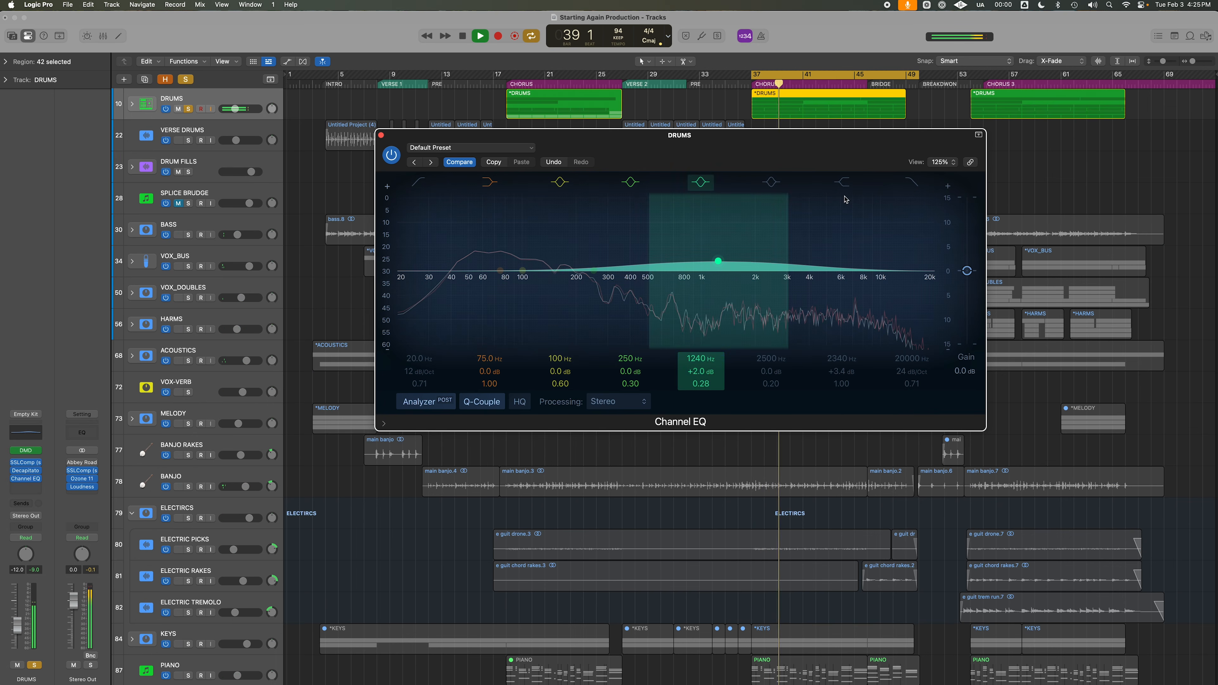
left_click(842, 183)
mouse_move(774, 248)
left_mouse_down()
mouse_move(769, 212)
mouse_move(758, 259)
left_mouse_up()
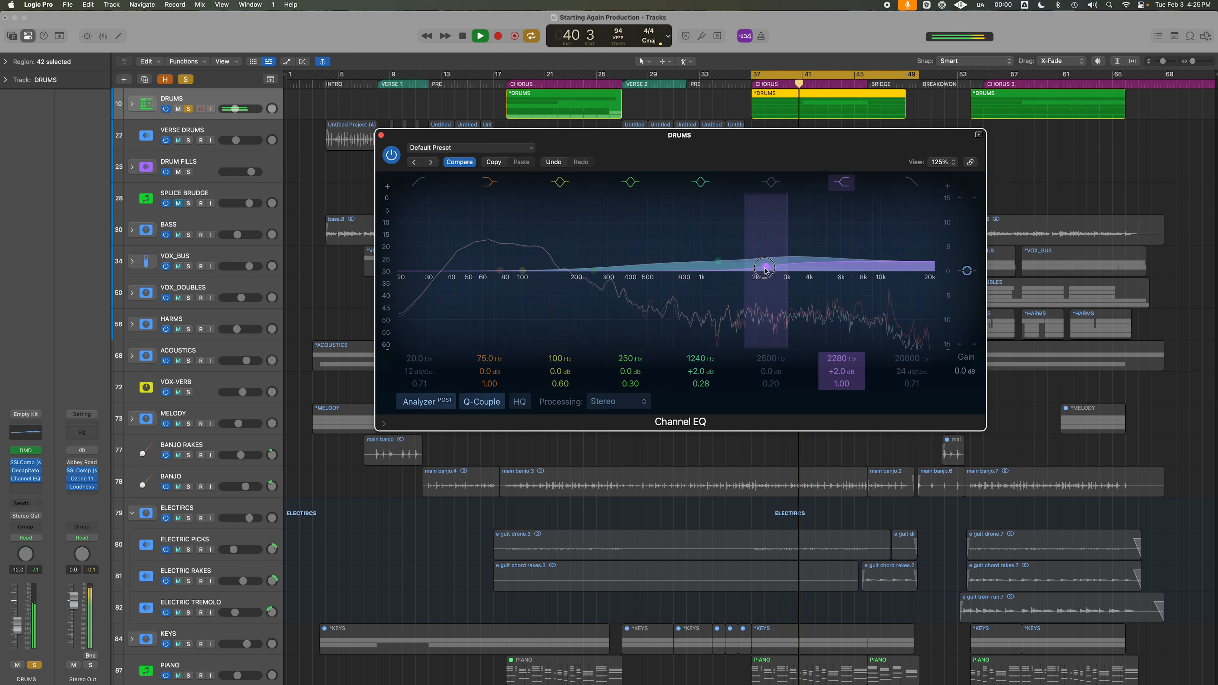
key("s")
mouse_move(769, 252)
left_mouse_down()
mouse_move(762, 212)
mouse_move(758, 250)
left_mouse_up()
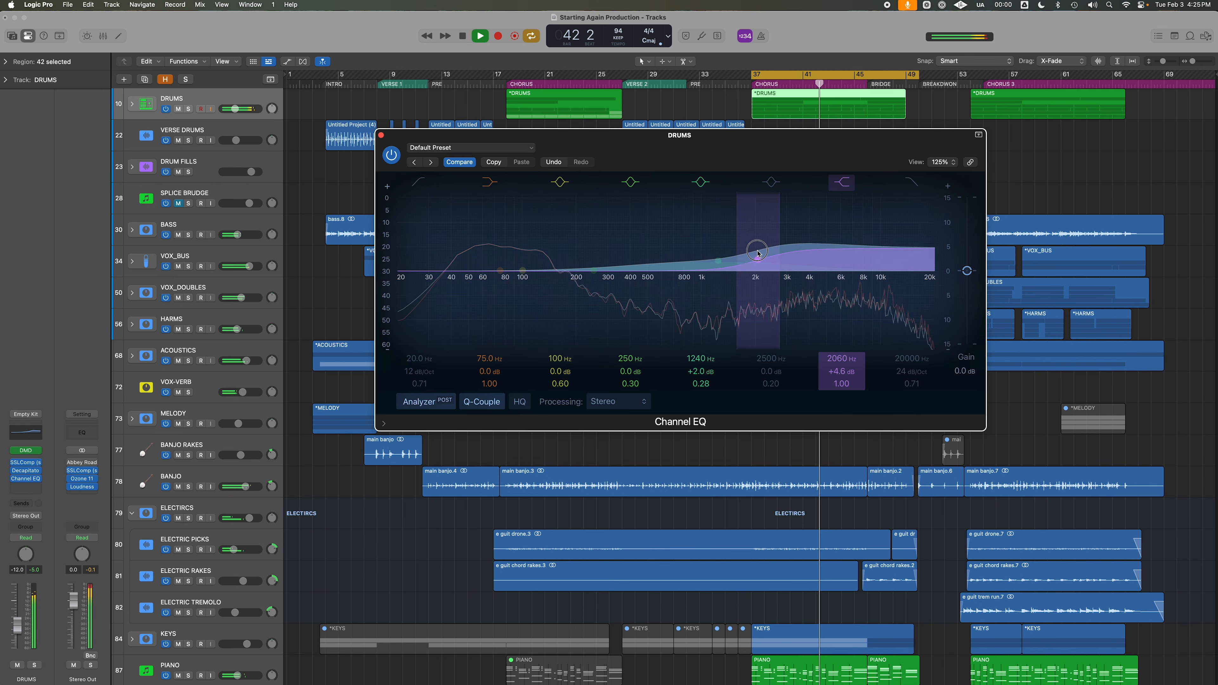
- Compare the DRUMS EQ's 1240 Hz bell and high shelf by bypassing each in turn and re-enabling it
left_click(701, 182)
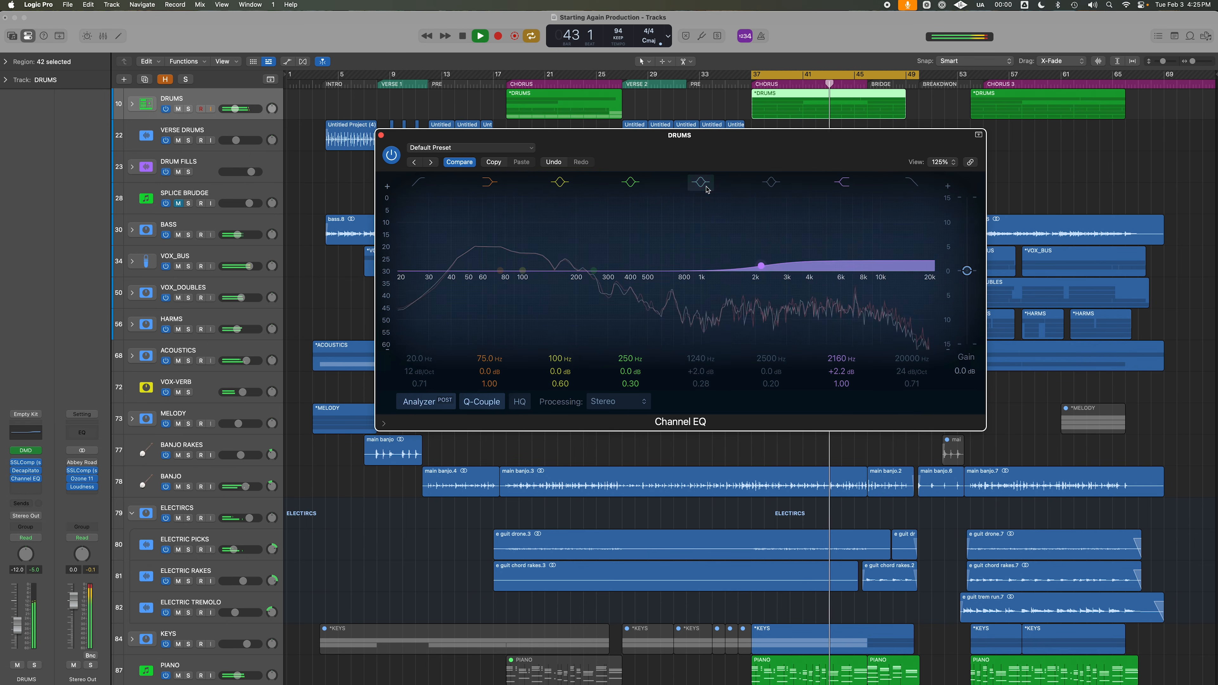
left_click(842, 182)
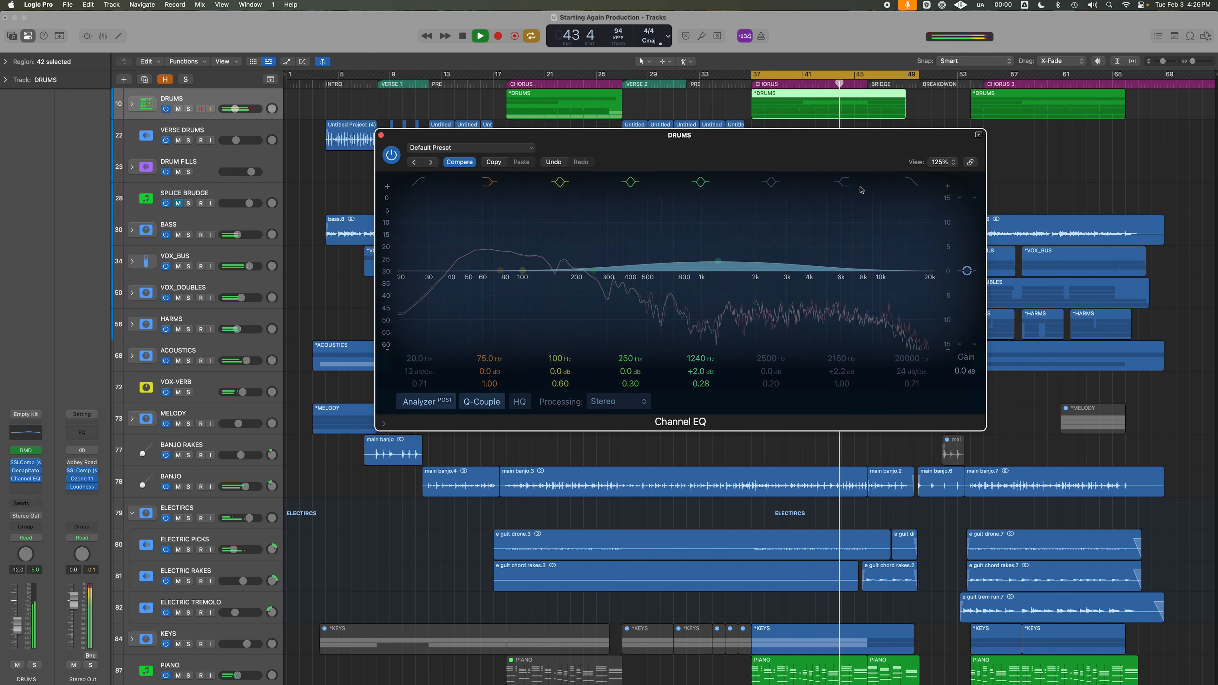
left_click(848, 186)
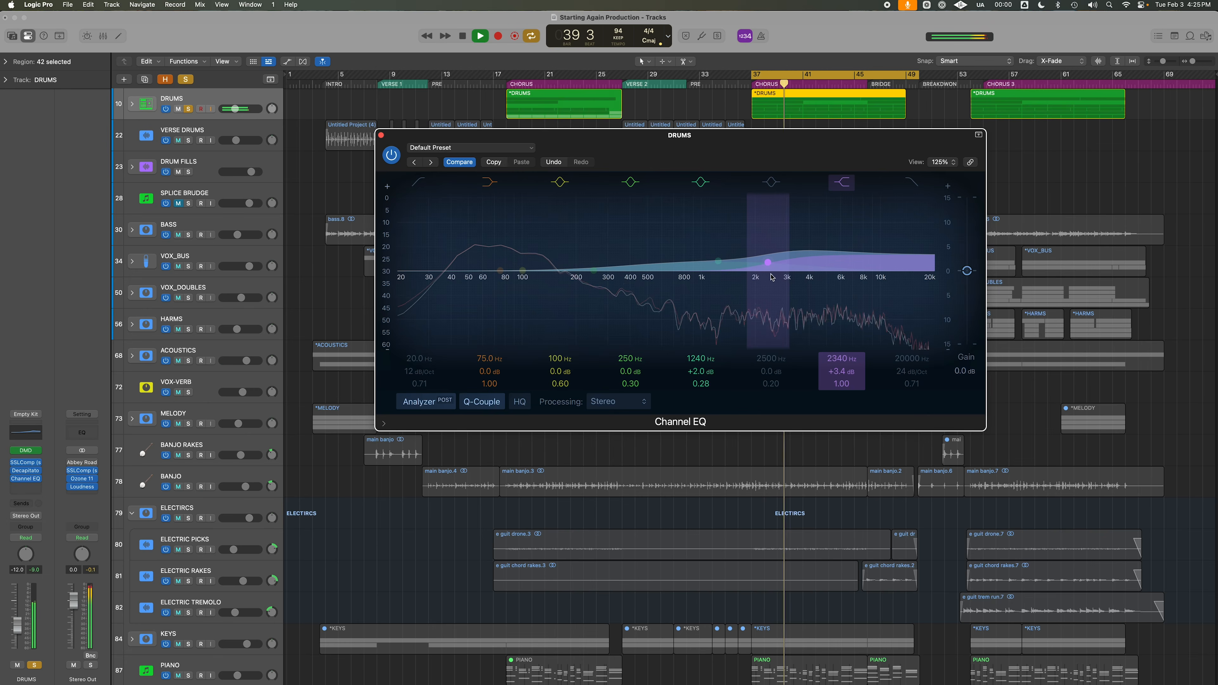
- Lower the DRUMS EQ's high shelf in solo, unsolo the track and fine-tune the shelf to 2160 Hz at +2.2 dB
left_click_drag(774, 249, 758, 260)
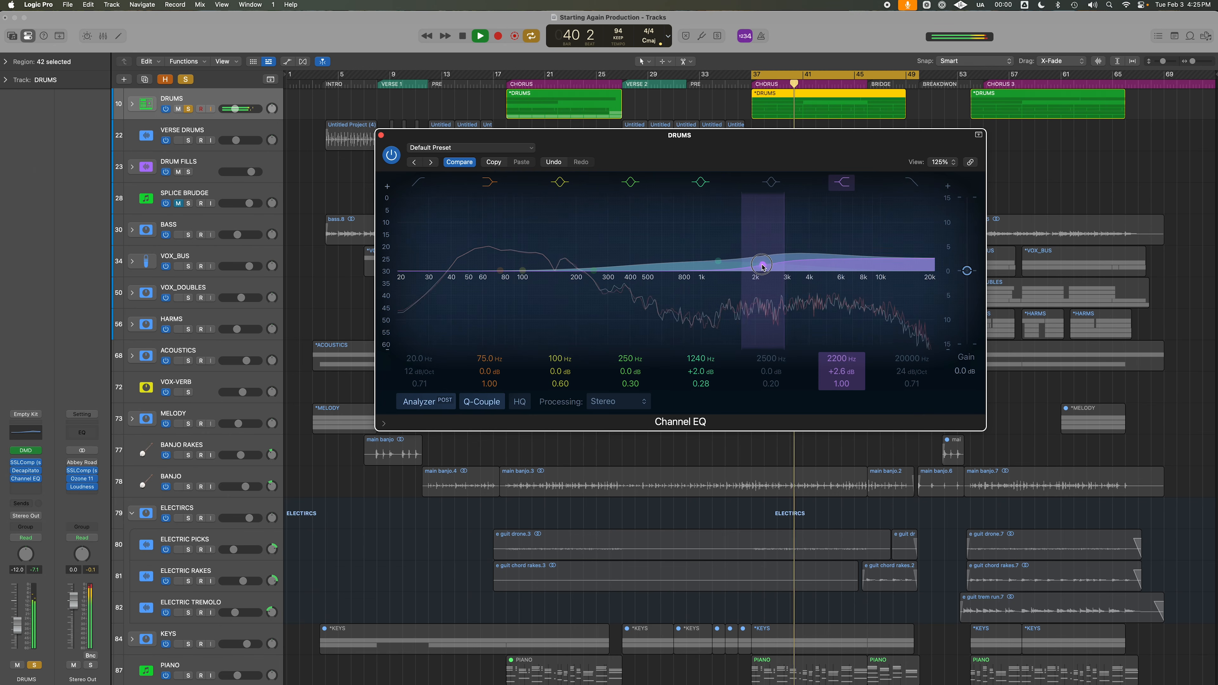
key("s")
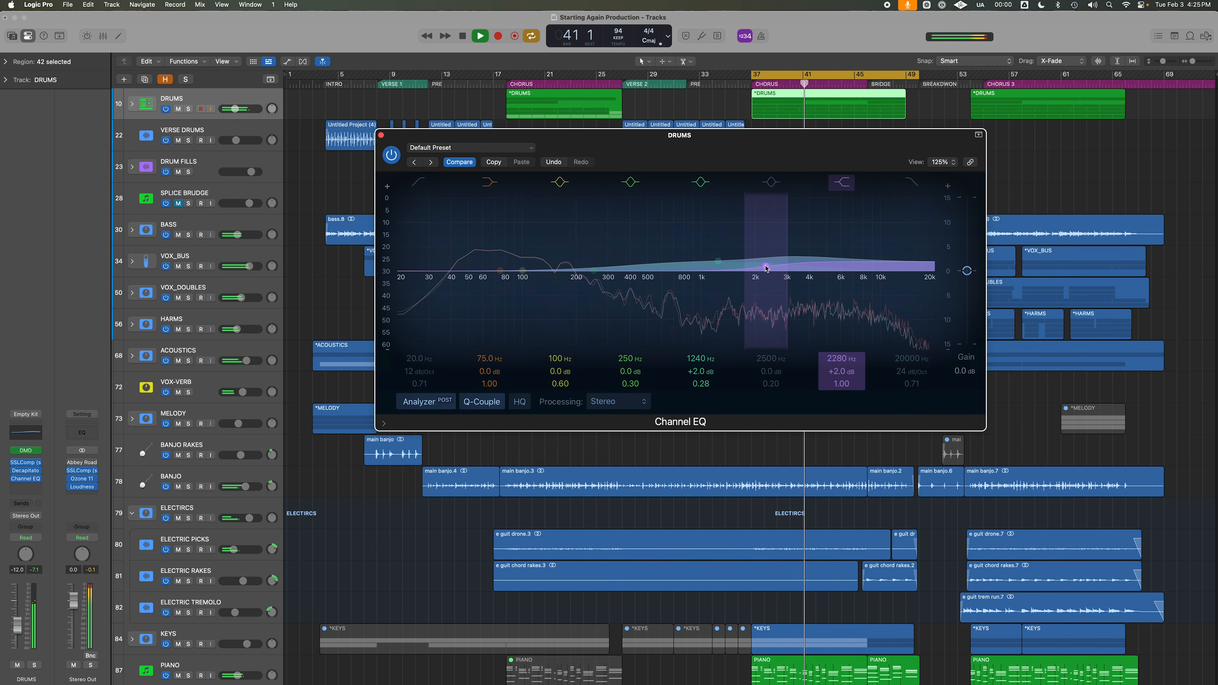
left_click_drag(768, 254, 762, 212)
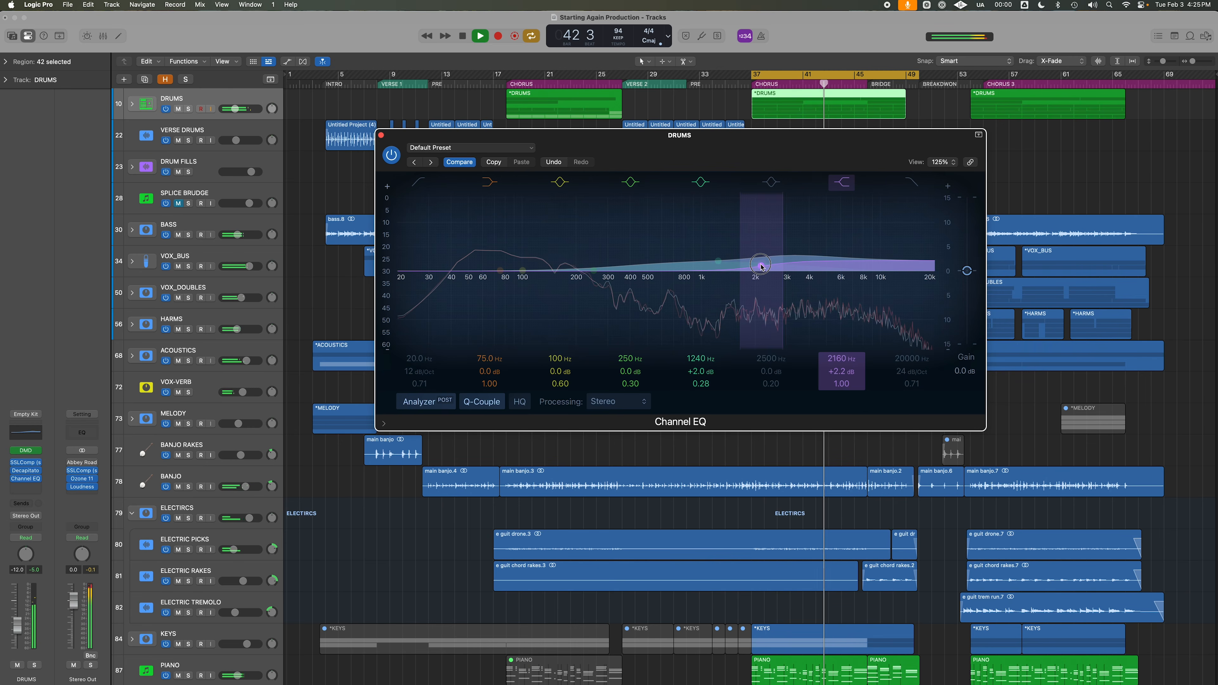
- Toggle the drums' 1240 Hz bell and high shelf against the full mix to hear what each one does
left_click(703, 185)
left_click(844, 184)
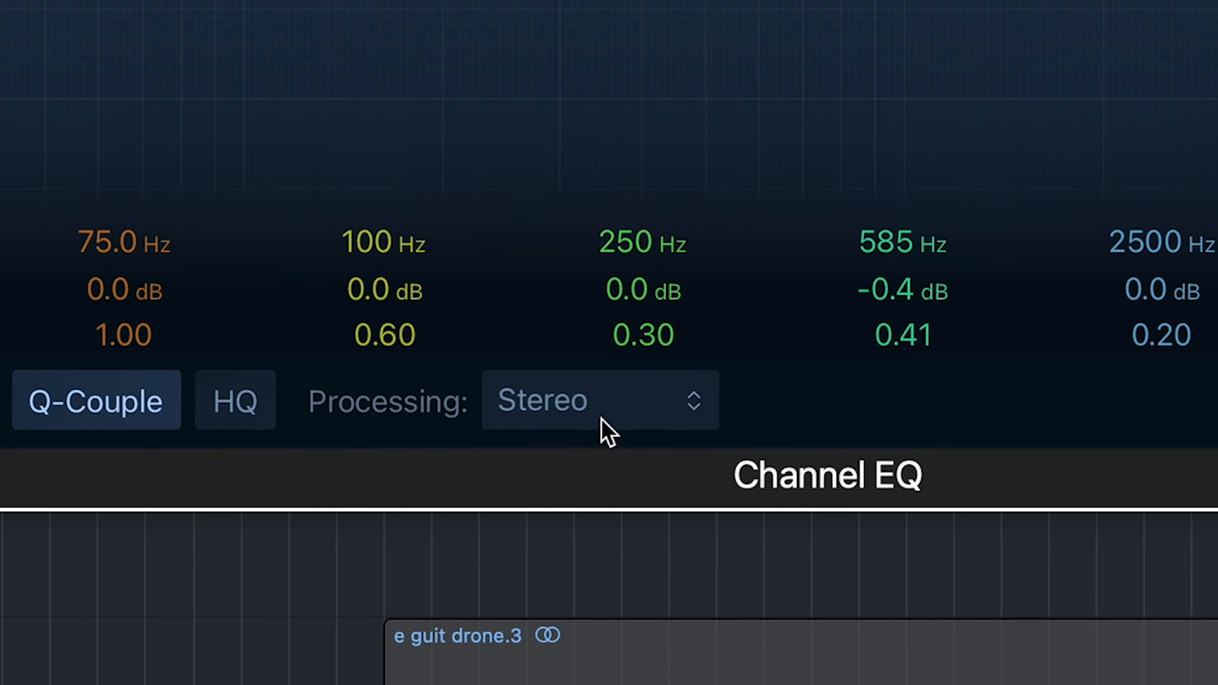
- Set the PIANO Channel EQ's processing mode to Mid Only
left_click(525, 530)
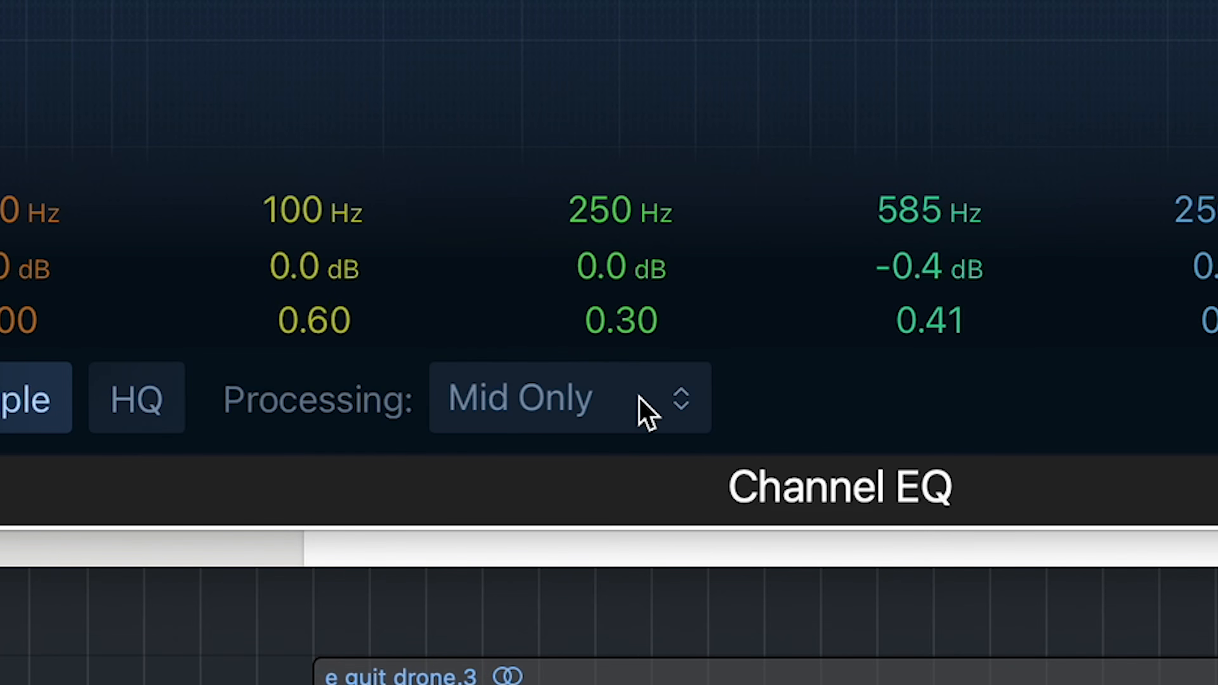
left_click(648, 412)
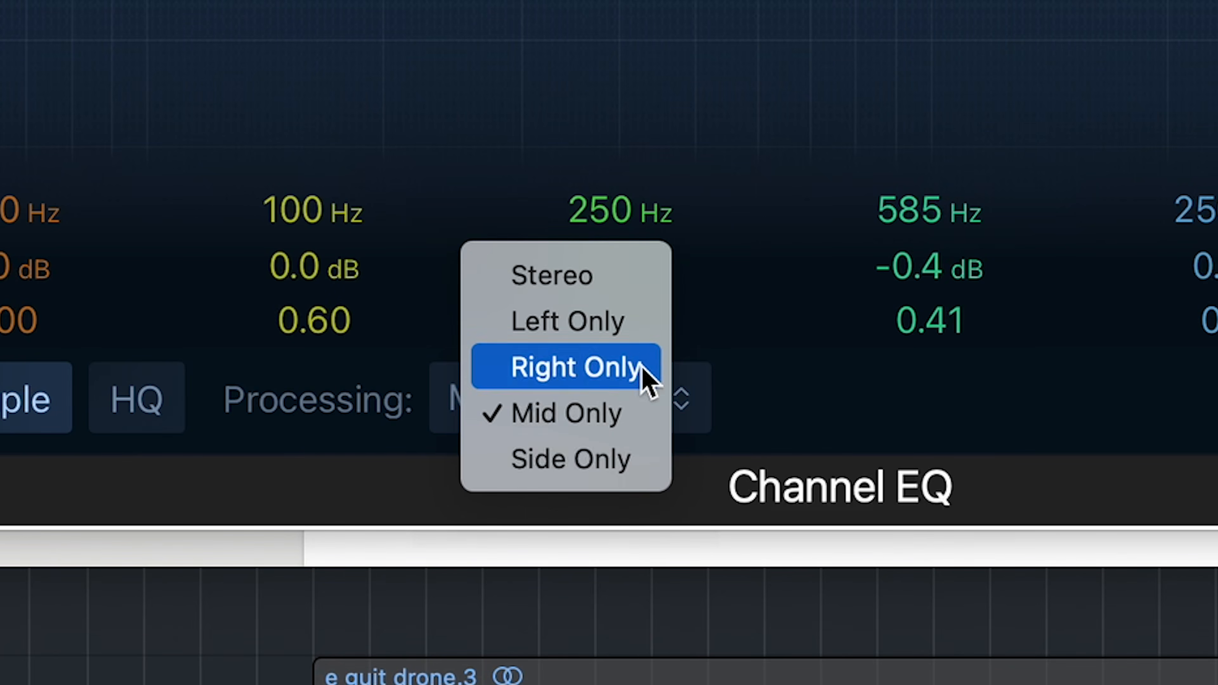
left_click(656, 409)
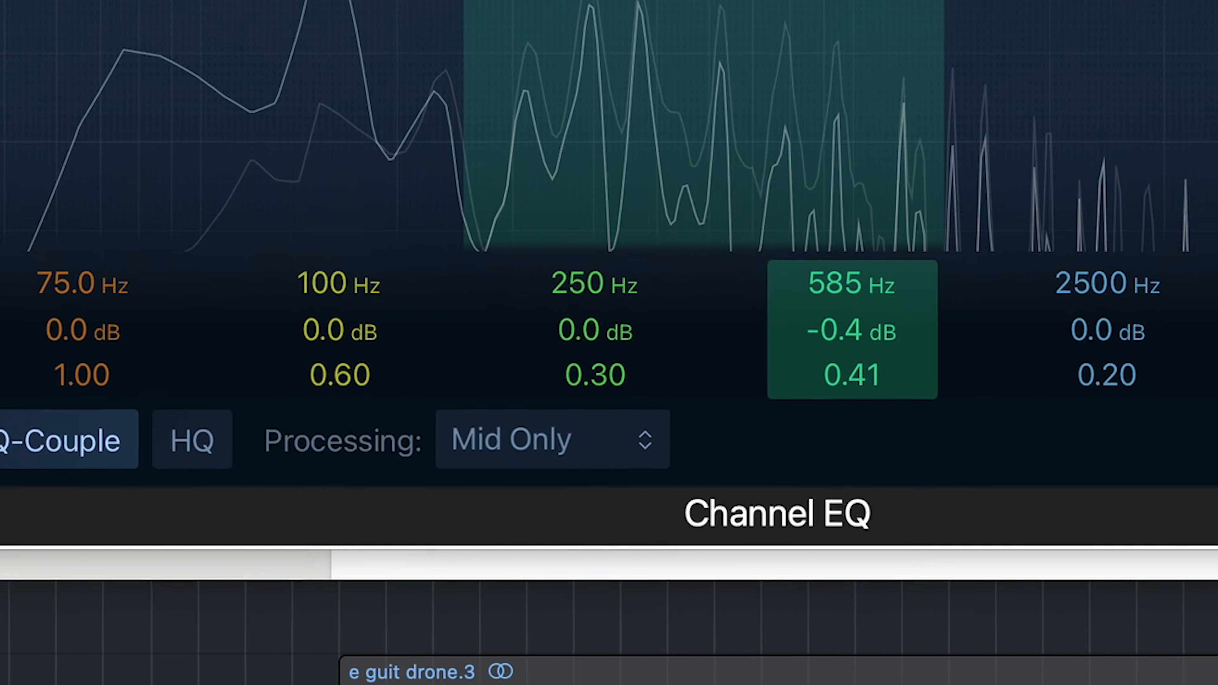
- Shape the piano's 585 Hz bell into a -4.3 dB cut at 480 Hz with a Q of 0.37
left_click_drag(640, 150, 571, 370)
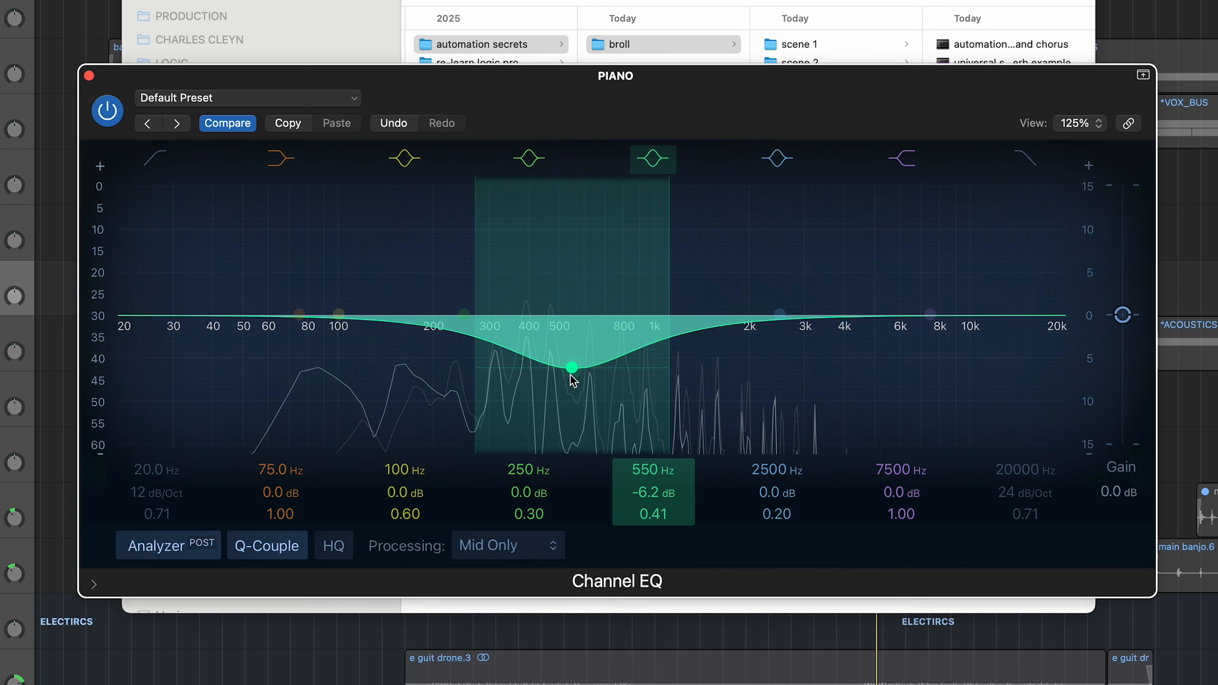
left_click_drag(667, 293, 664, 293)
left_click_drag(568, 365, 550, 341)
left_click_drag(653, 259, 661, 256)
left_click_drag(554, 345, 555, 353)
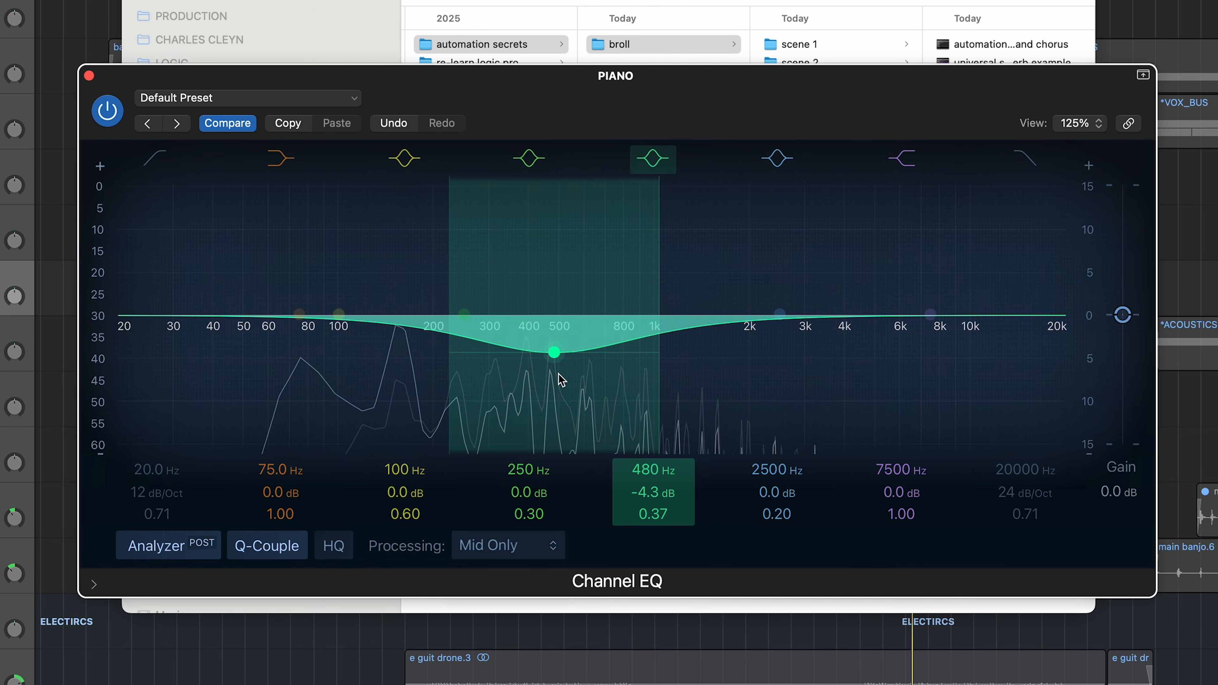
- Switch the piano EQ's processing to Side Only and move the 480 Hz cut deeper and down between 100 and 200 Hz
left_click(552, 546)
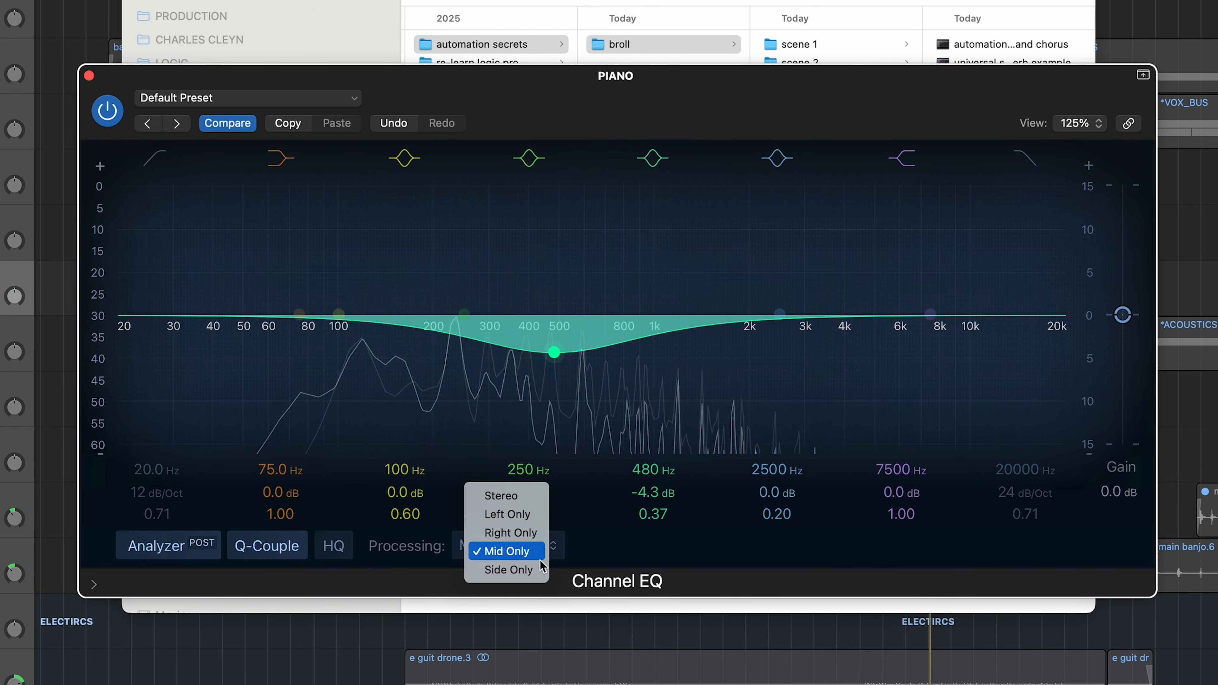
left_click(542, 570)
left_click_drag(554, 353, 382, 379)
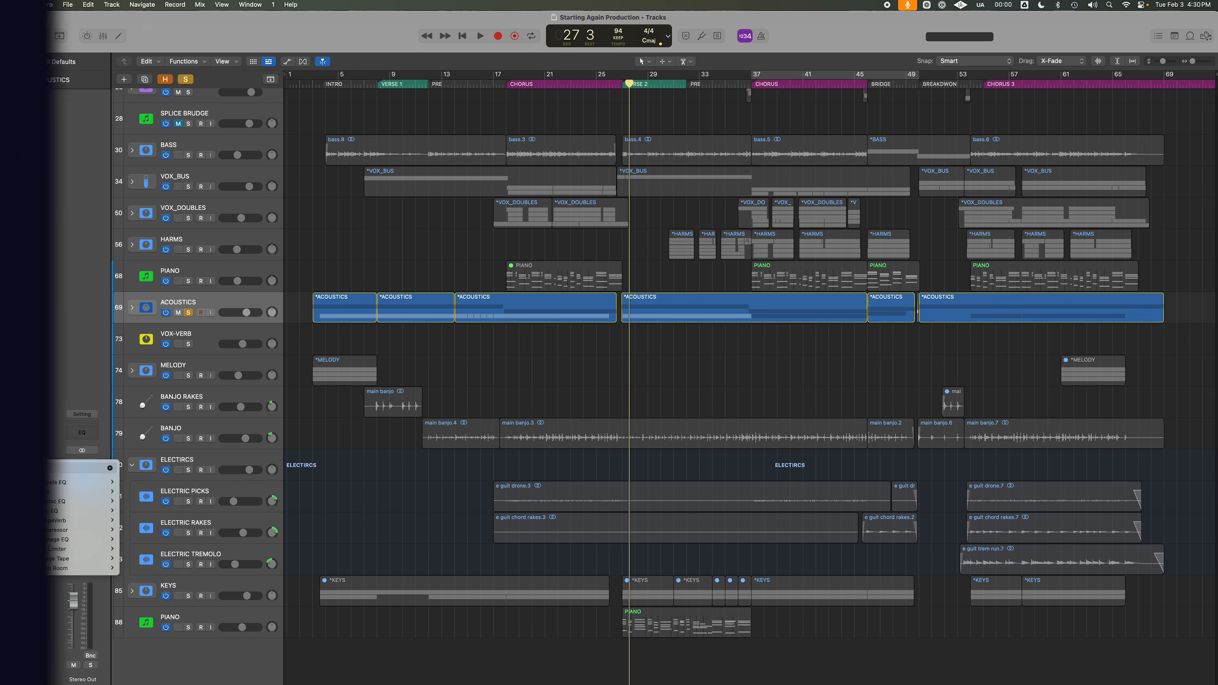
- Insert a Vintage Tube EQ on the ACOUSTICS track
key("Down")
key("Down")
key("Down")
key("Down")
key("Right")
key("Return")
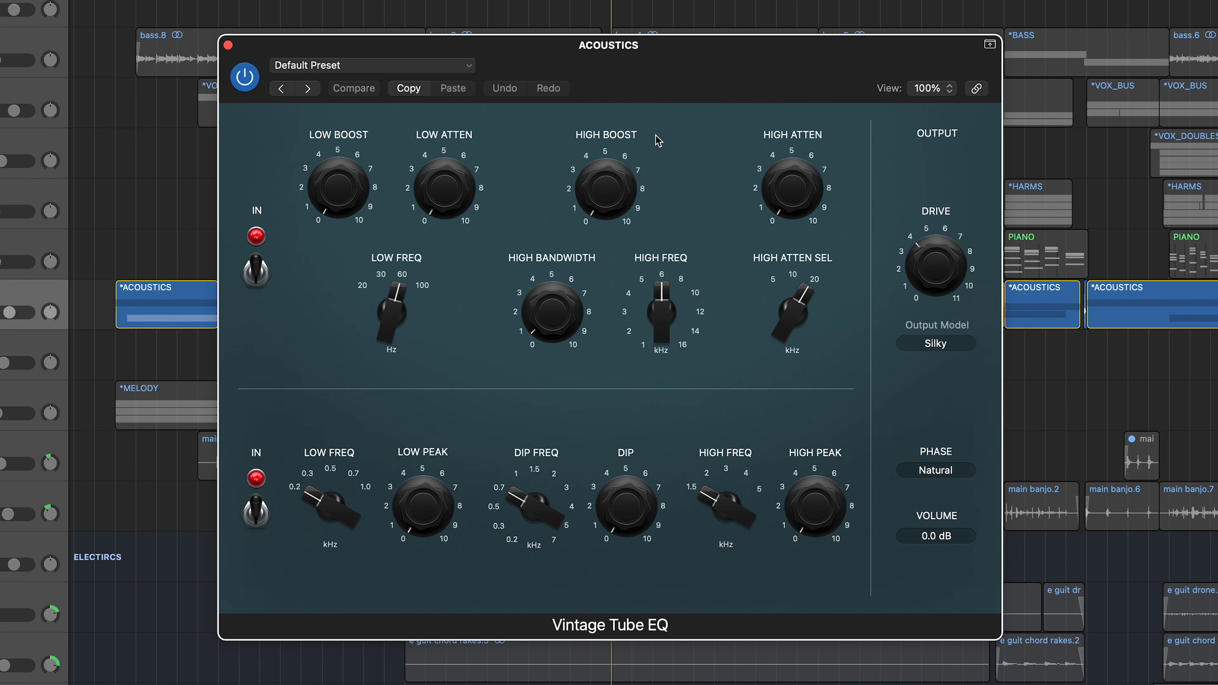
- Shape a broad top-end lift on the acoustics with High Freq near 12 kHz, High Bandwidth at 5 and High Boost at 7.3
left_click_drag(662, 306, 664, 255)
left_click_drag(558, 344, 552, 244)
left_click_drag(605, 202, 705, 85)
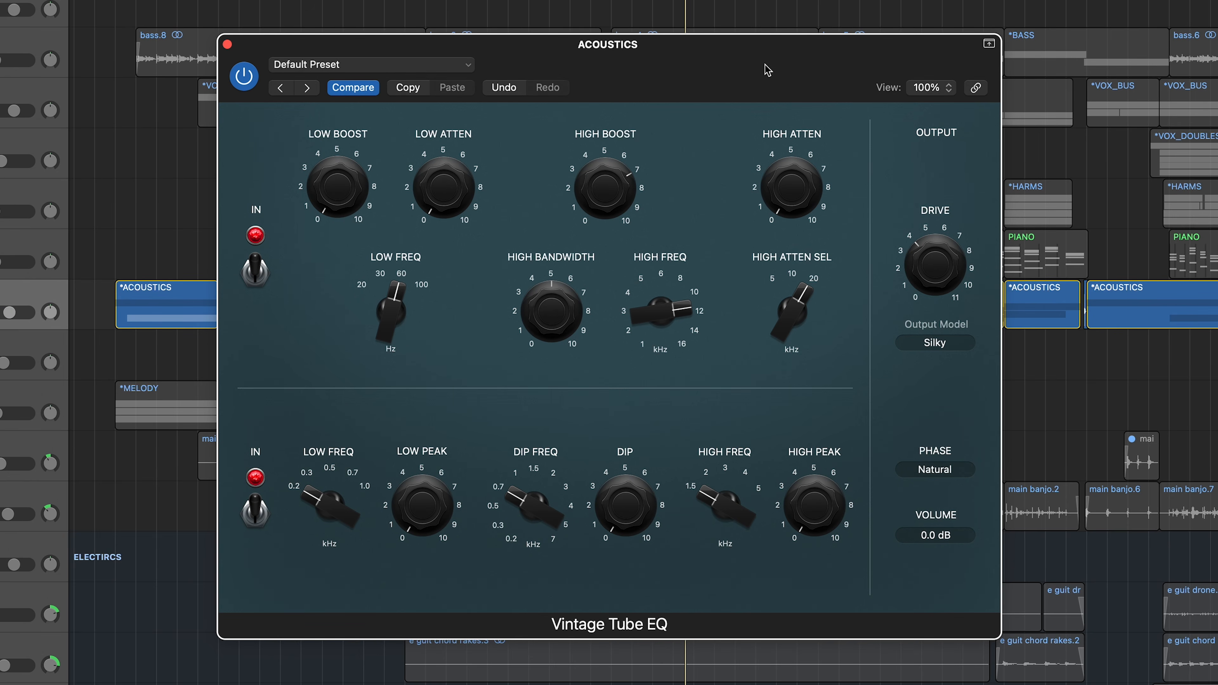
left_click_drag(670, 304, 666, 308)
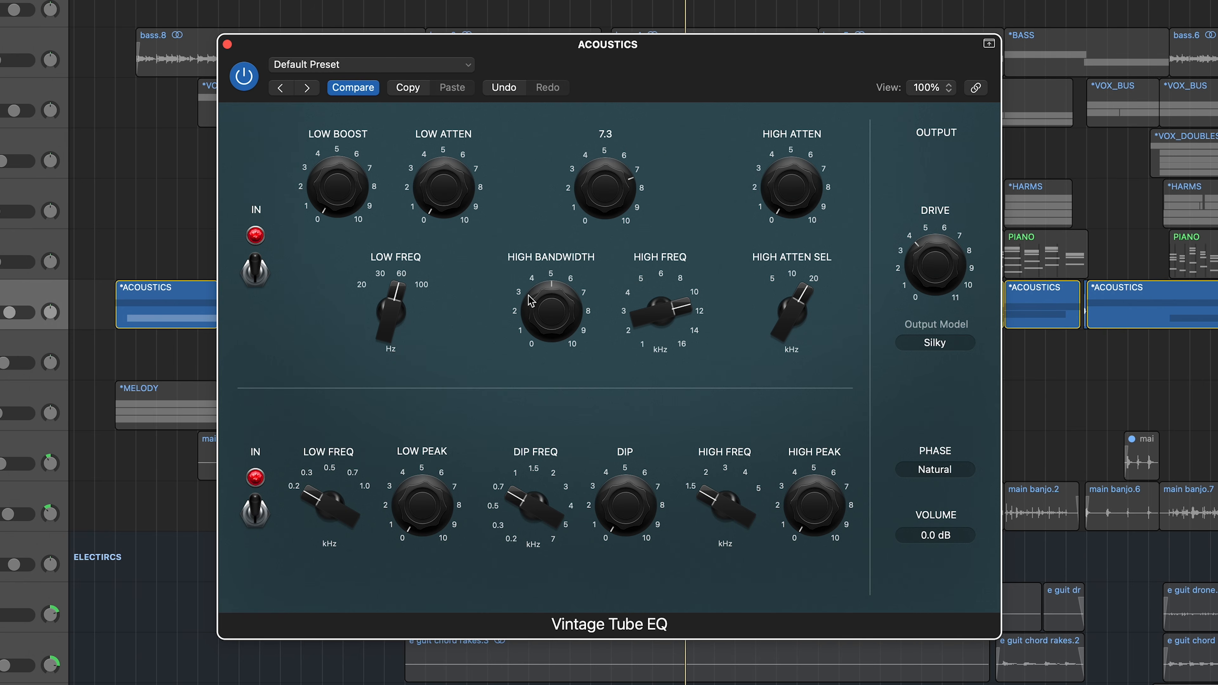
left_click_drag(554, 335, 556, 314)
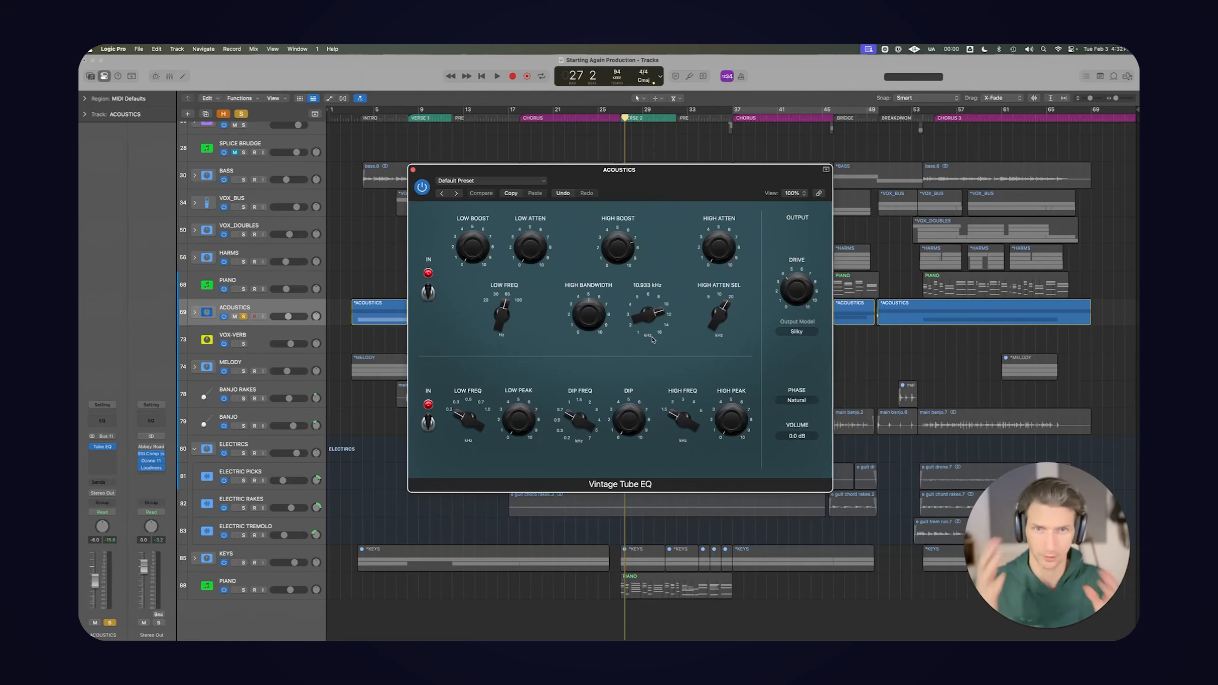
- Lower the Tube EQ's High Freq to 9.066 kHz and try a High Bandwidth of 8.3
left_click_drag(647, 321, 649, 330)
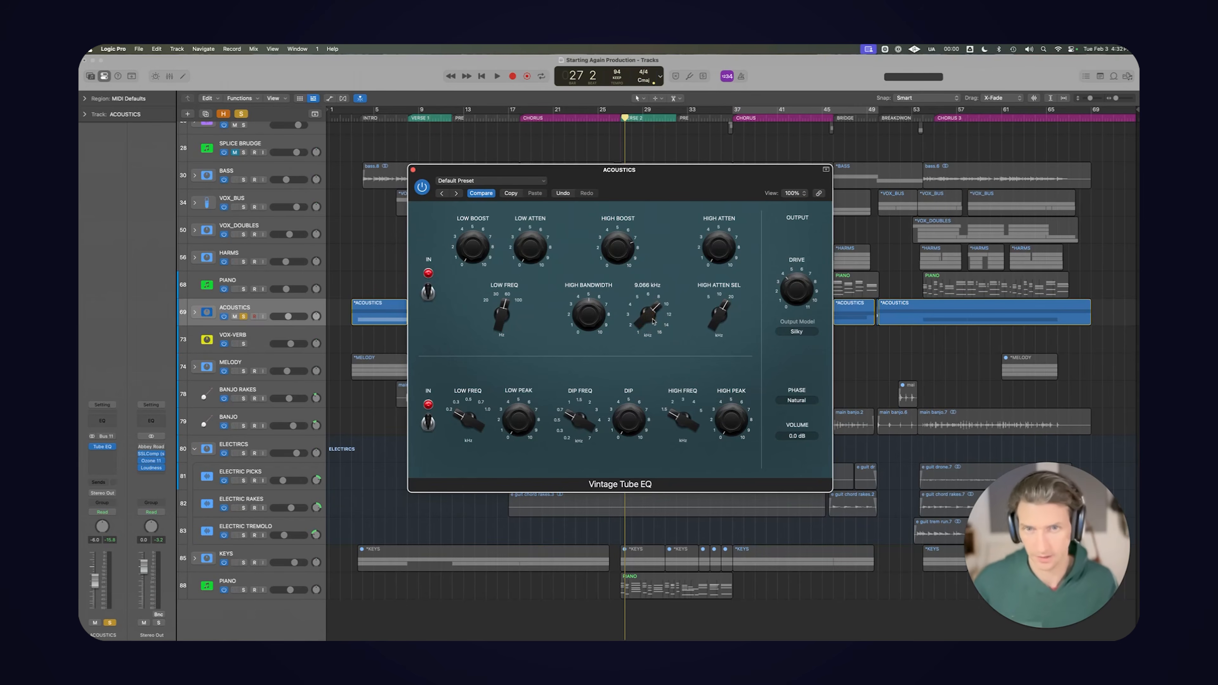
left_click_drag(597, 321, 598, 267)
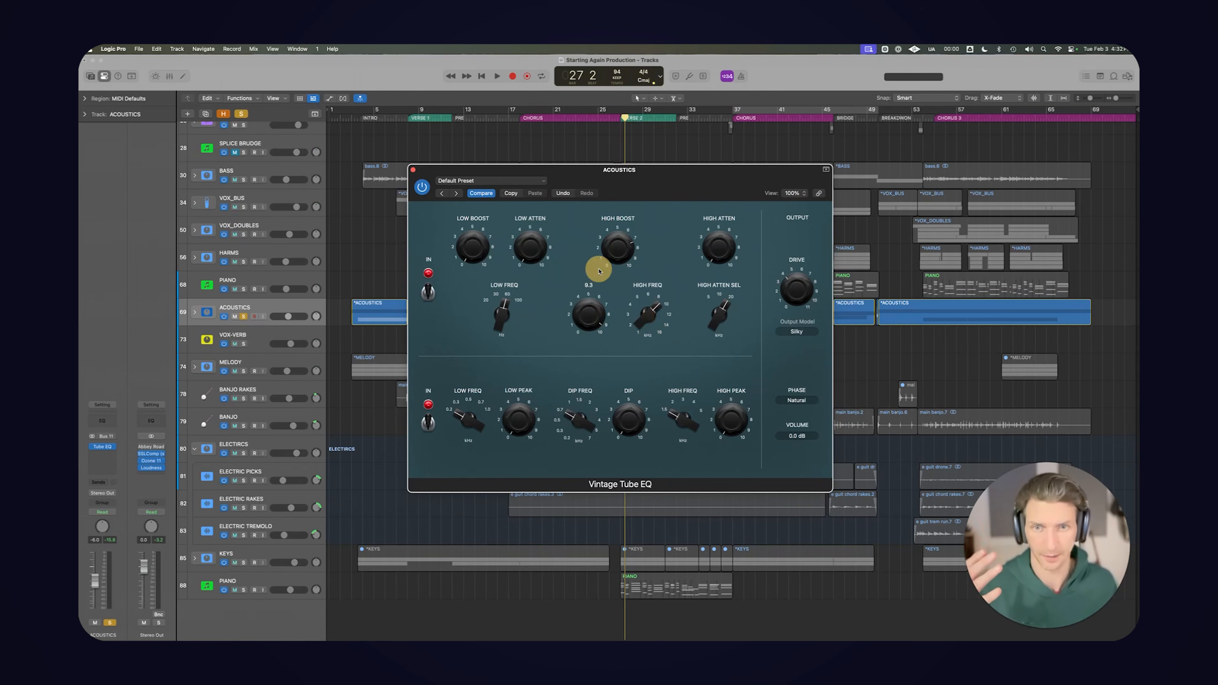
left_click_drag(582, 315, 626, 384)
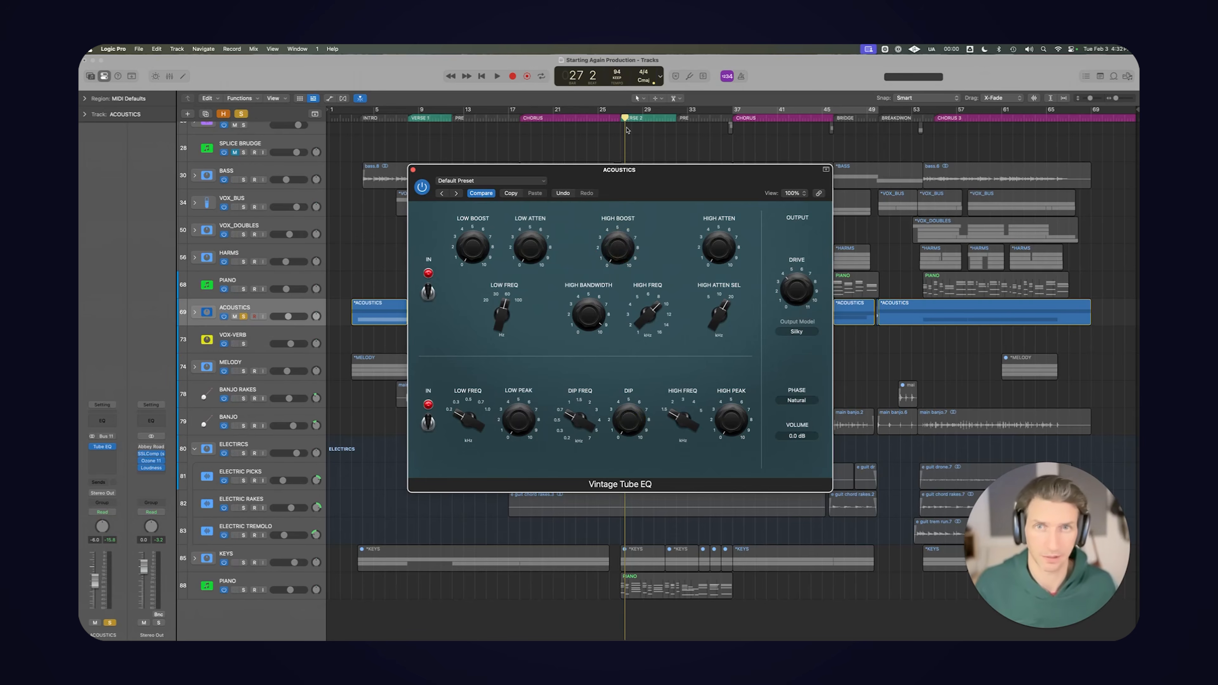
- Audition High Boost amounts of 4.3 and 3.6 on the acoustics during playback and readjust High Bandwidth
key("space")
left_click_drag(618, 249, 620, 201)
mouse_move(618, 251)
left_mouse_down()
mouse_move(620, 217)
mouse_move(618, 246)
left_mouse_up()
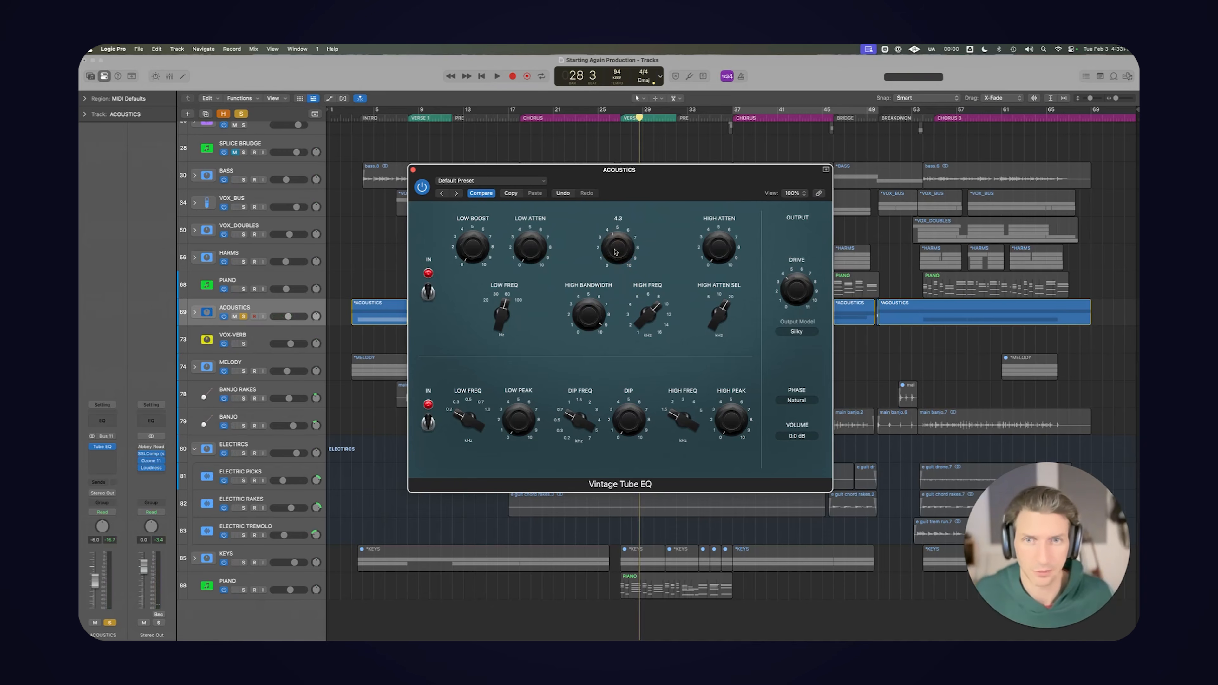
key("space")
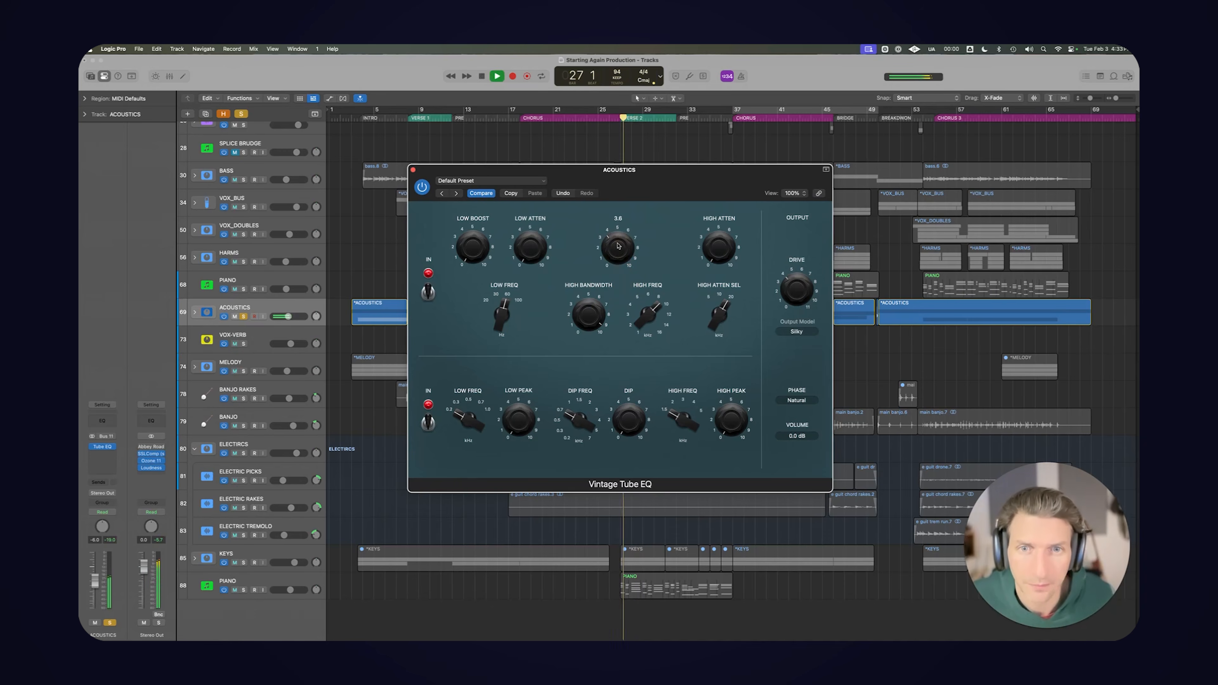
left_click_drag(618, 247, 618, 238)
left_click_drag(591, 313, 582, 273)
key("space")
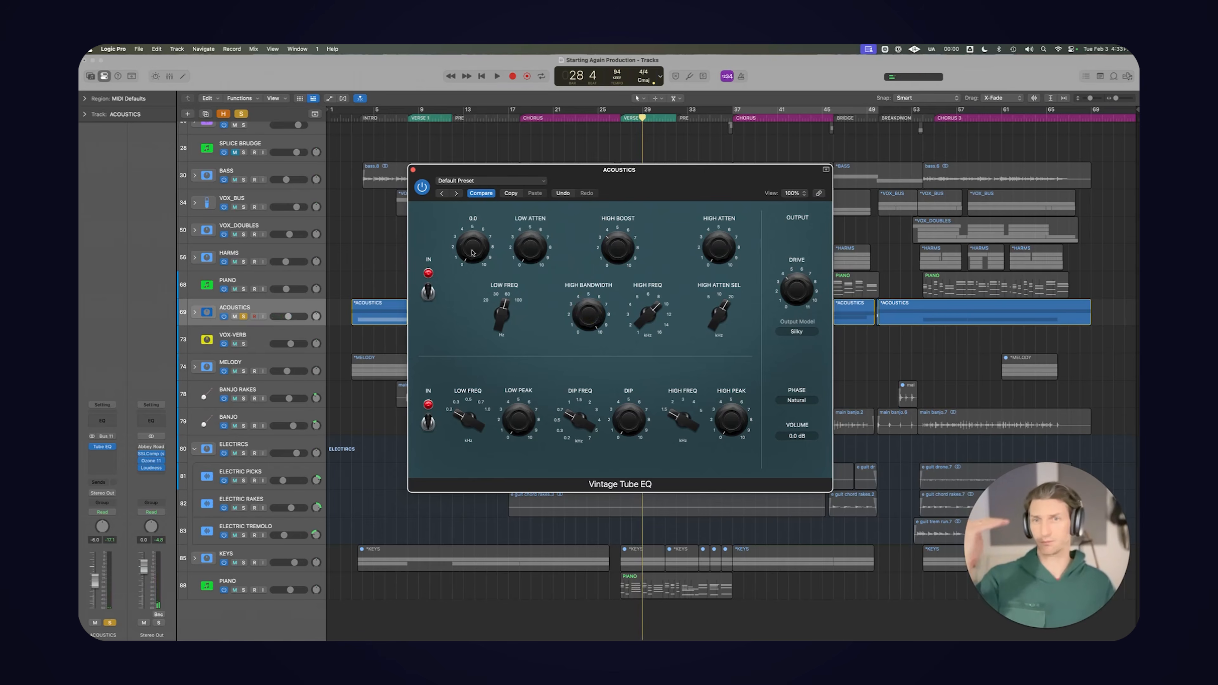
- Try a Low Atten of 4.2, set Low Freq to 100 Hz and adjust Low Boost against the attenuation by ear
left_click_drag(472, 210, 544, 274)
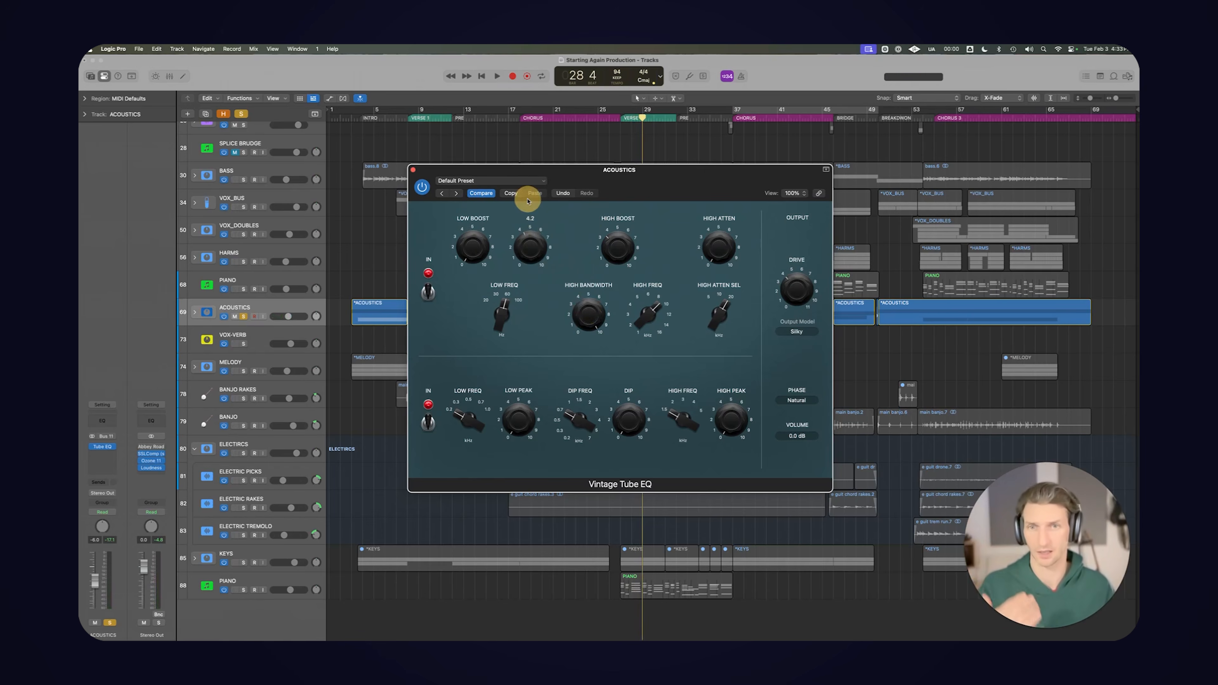
left_click_drag(526, 264, 497, 311)
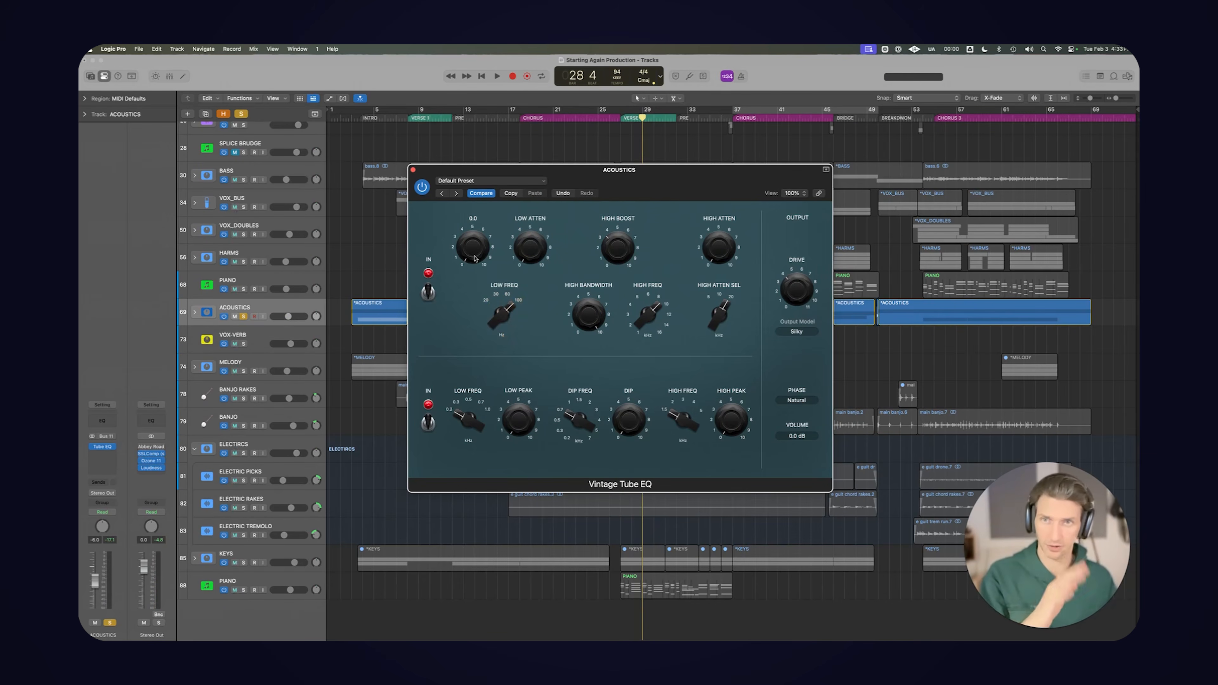
left_click_drag(476, 214, 536, 346)
left_click_drag(473, 240, 477, 228)
key("space")
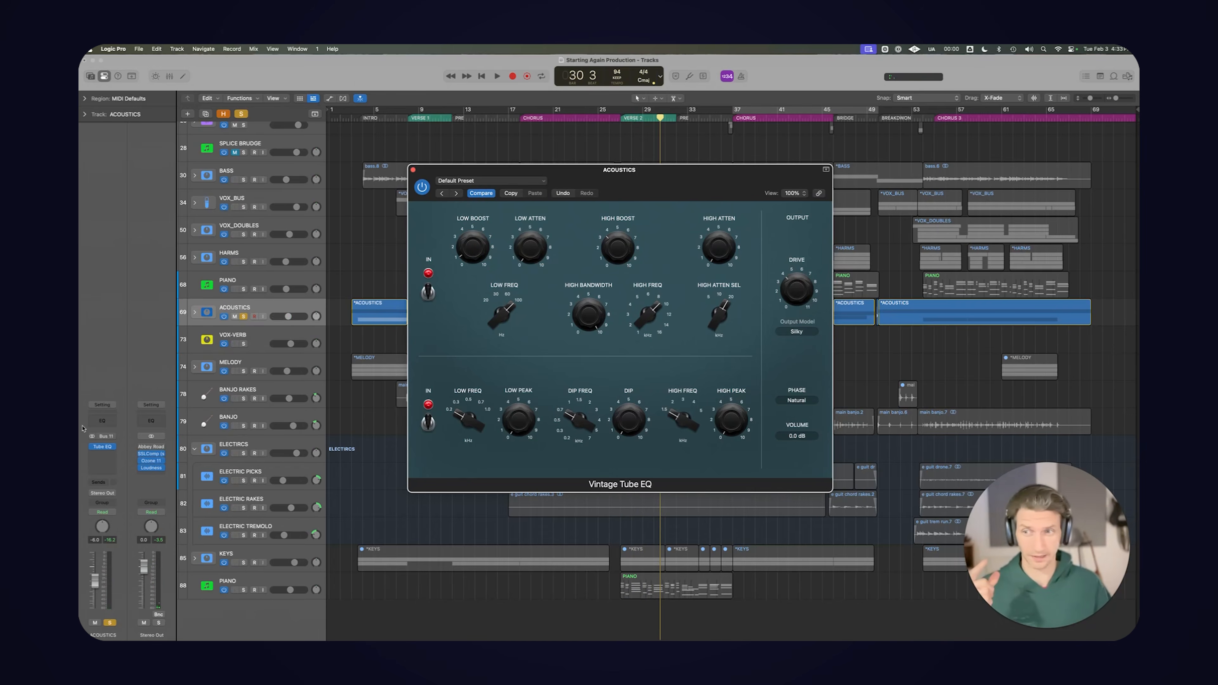
- Add a Channel EQ to the ACOUSTICS track and place its window beside the Vintage Tube EQ for comparison
left_click(104, 420)
left_click_drag(713, 171, 866, 168)
left_click(515, 173)
left_click_drag(514, 173, 252, 158)
left_click(815, 174)
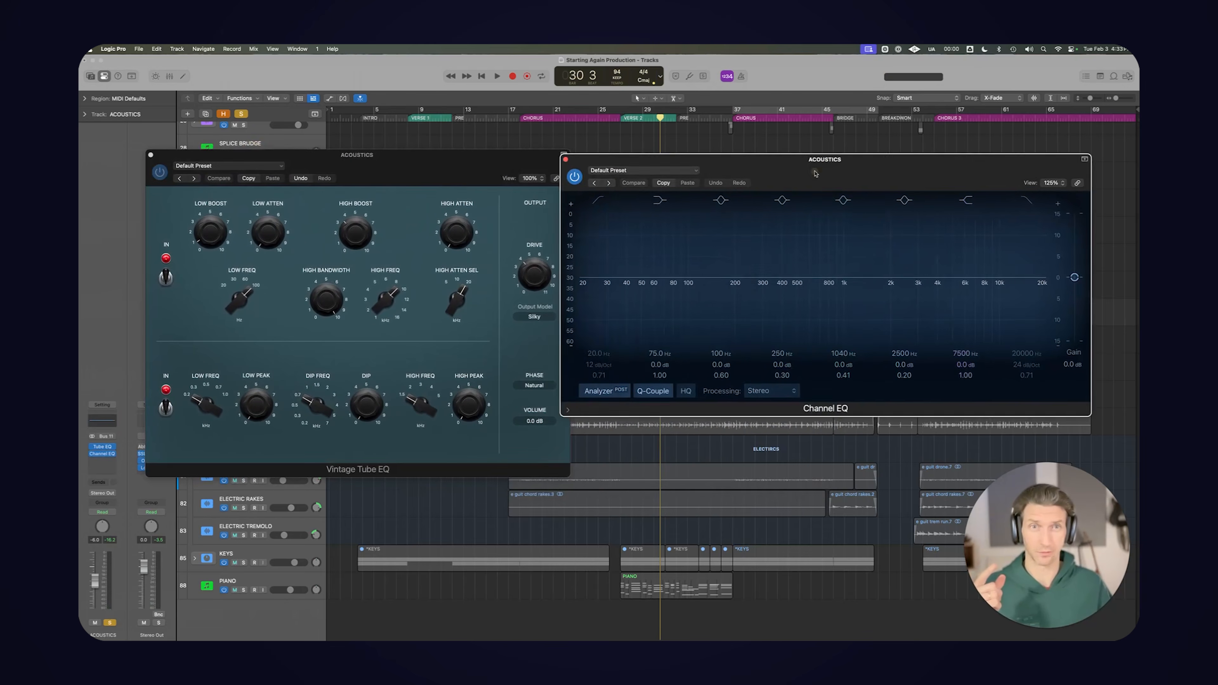
left_click_drag(814, 173, 843, 169)
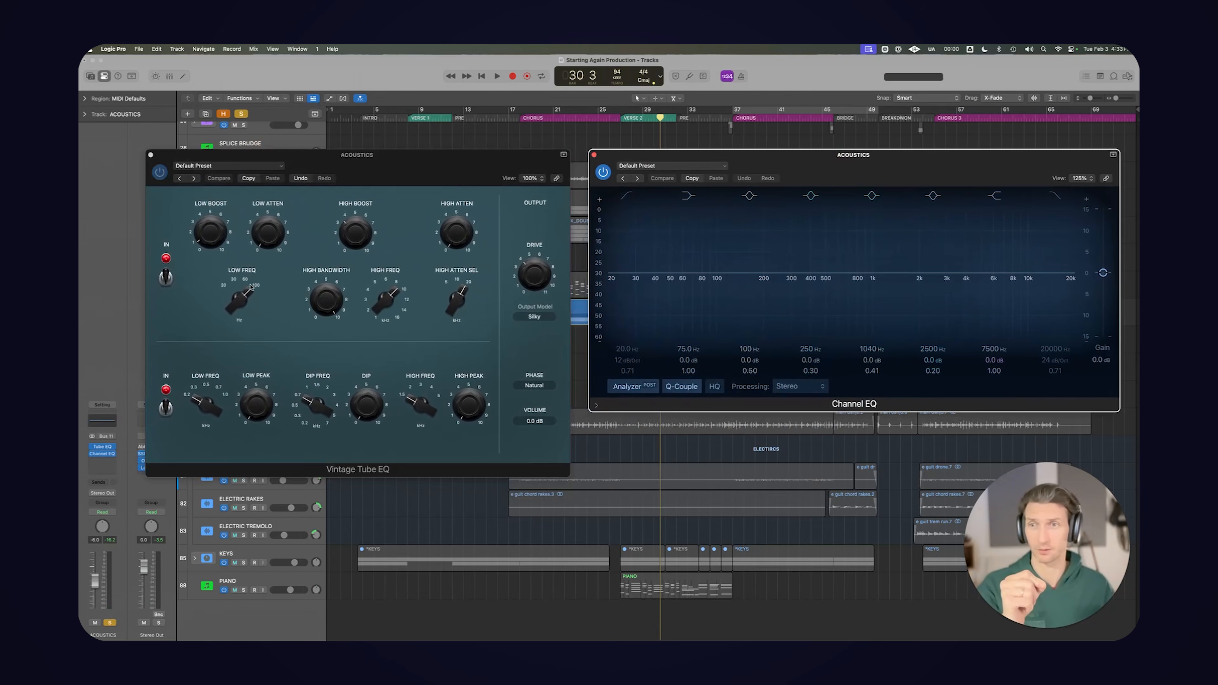
left_click_drag(774, 277, 823, 274)
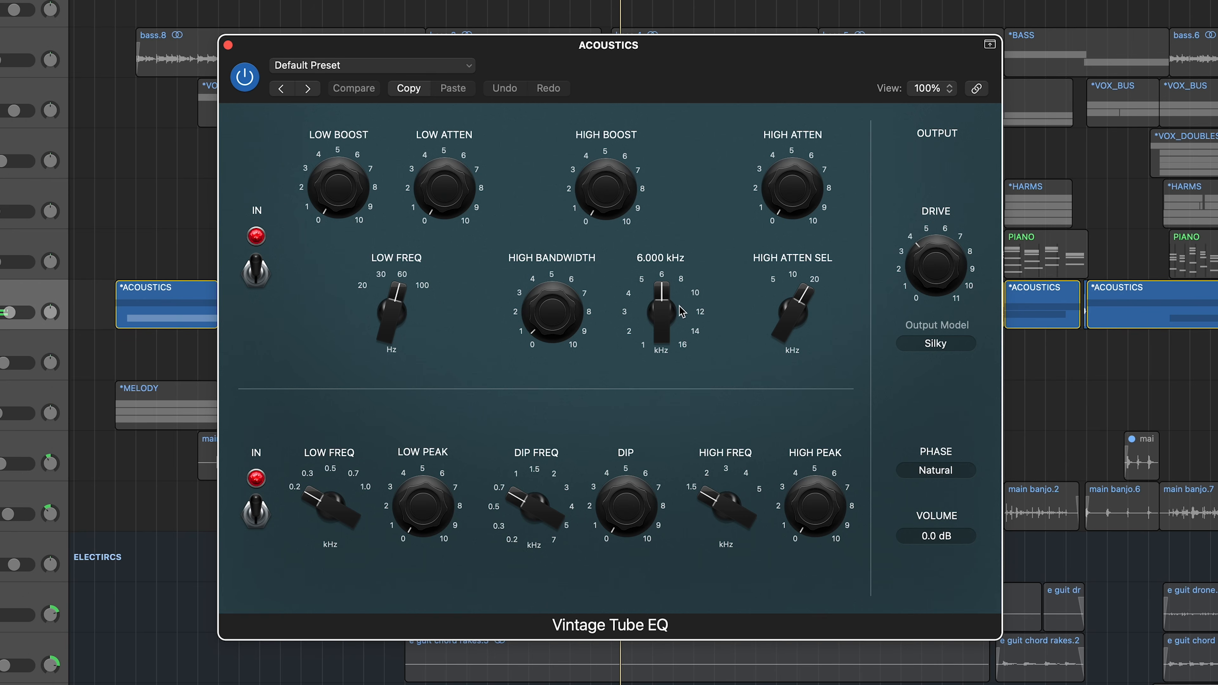
- Raise the Tube EQ's High Freq to nearly 12 kHz, High Bandwidth to 5 and High Boost to 3.3 during playback
left_click_drag(682, 312, 683, 286)
left_click_drag(552, 310, 557, 256)
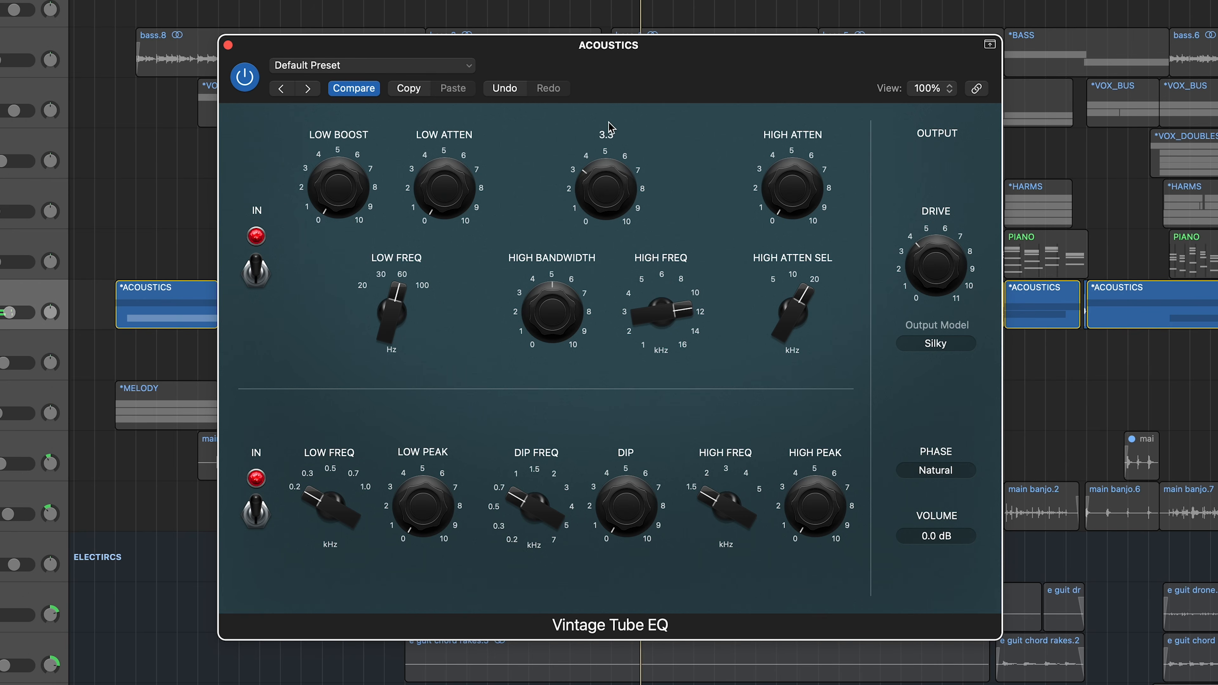